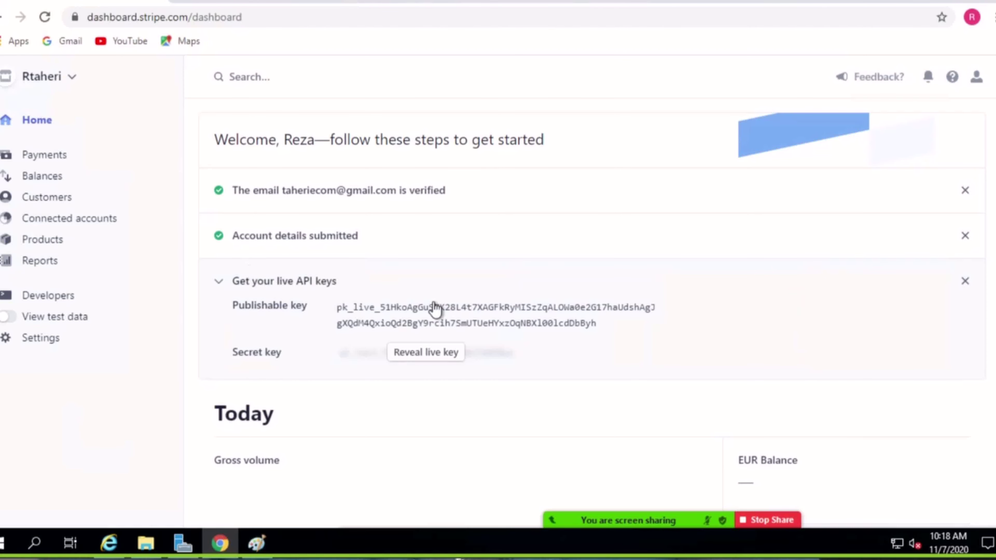
Scroll through the Stripe Dashboard's Reports overview.
scroll(378, 354, "down", 7)
scroll(378, 354, "down", 7)
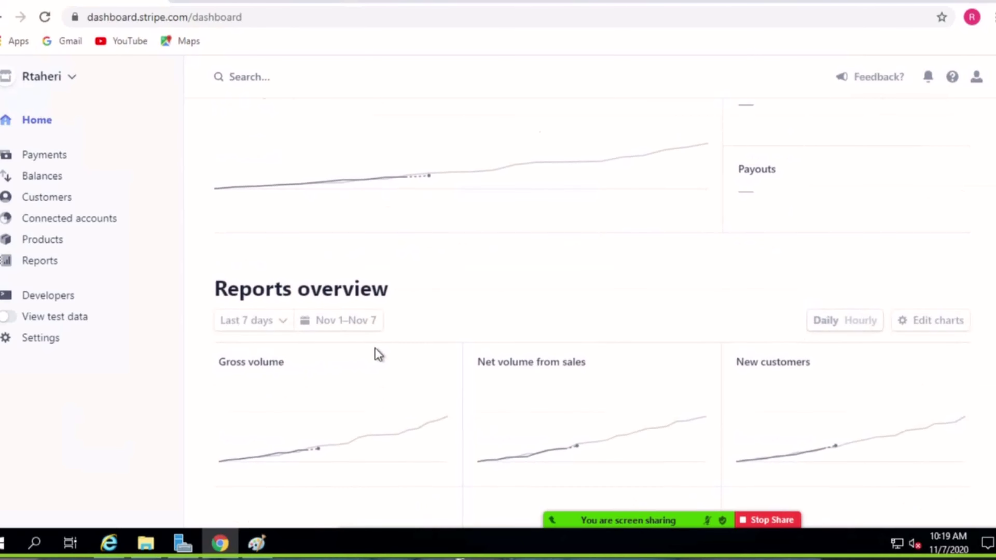
scroll(375, 352, "up", 14)
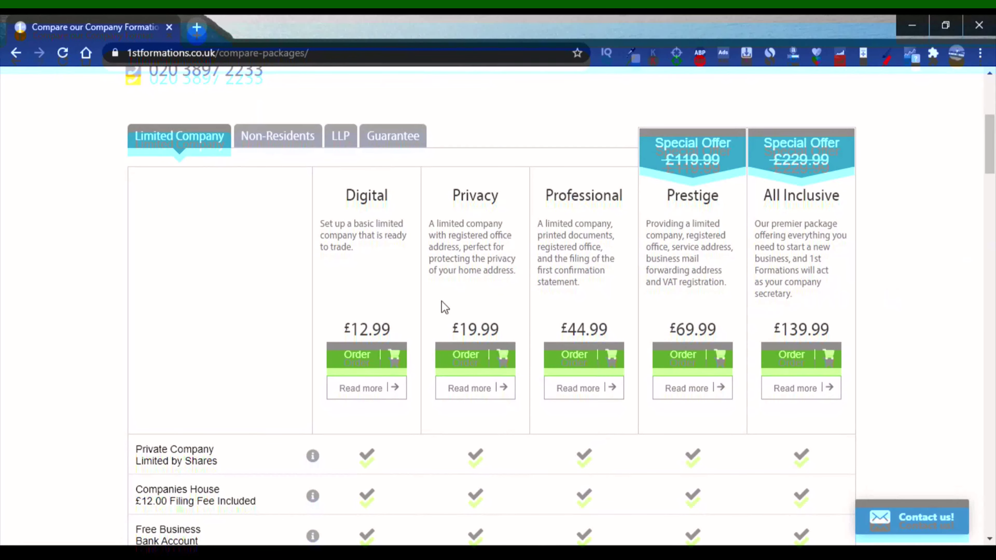
Open the full details of the £12.99 Digital limited company package.
scroll(347, 298, "down", 2)
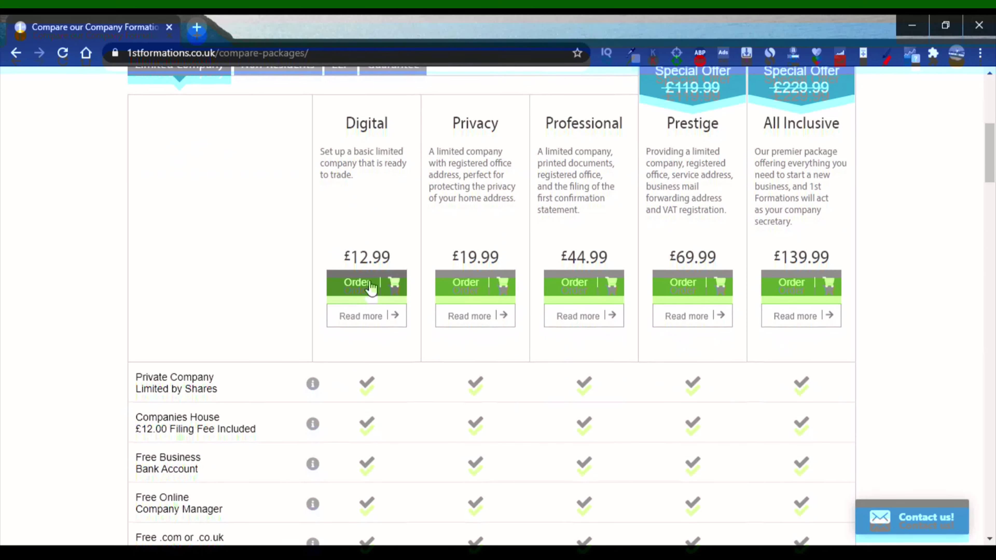
scroll(363, 259, "up", 2)
scroll(330, 226, "down", 2)
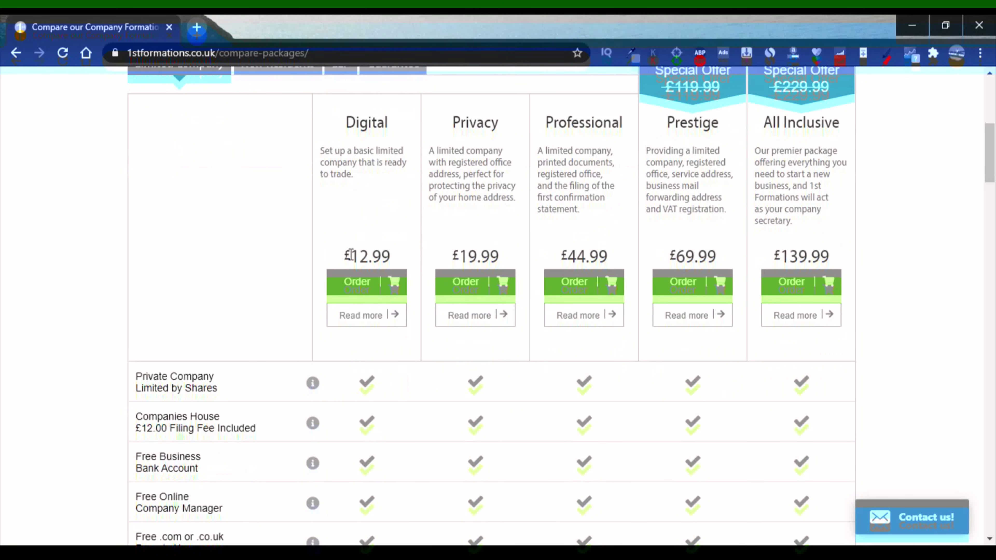
left_click(363, 321)
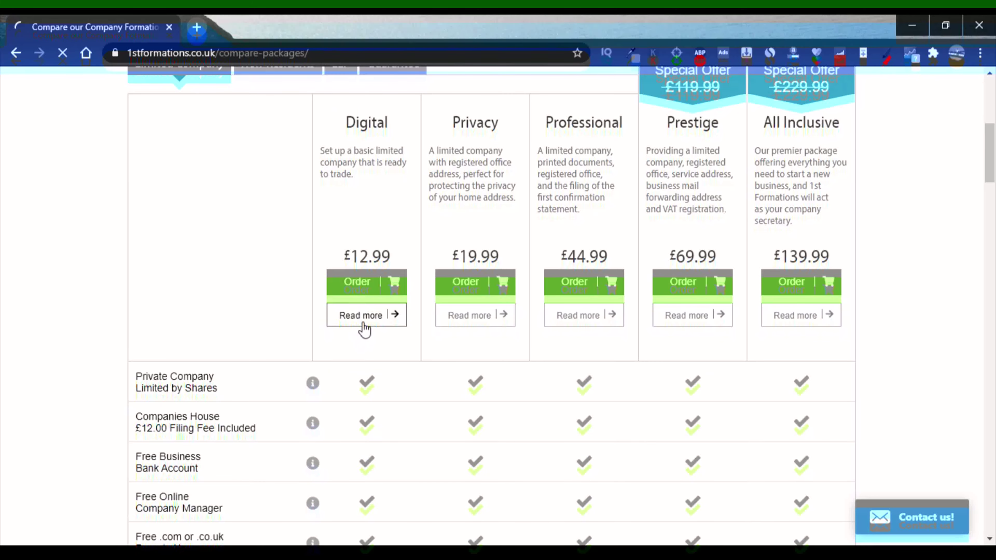
Review the Digital package's 'What's included' feature list.
scroll(362, 329, "down", 8)
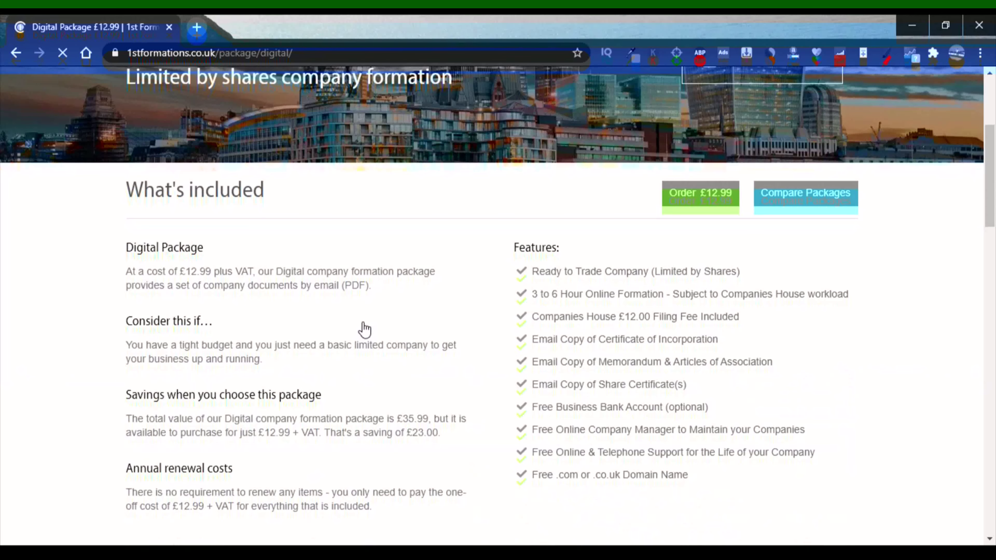
scroll(619, 201, "up", 4)
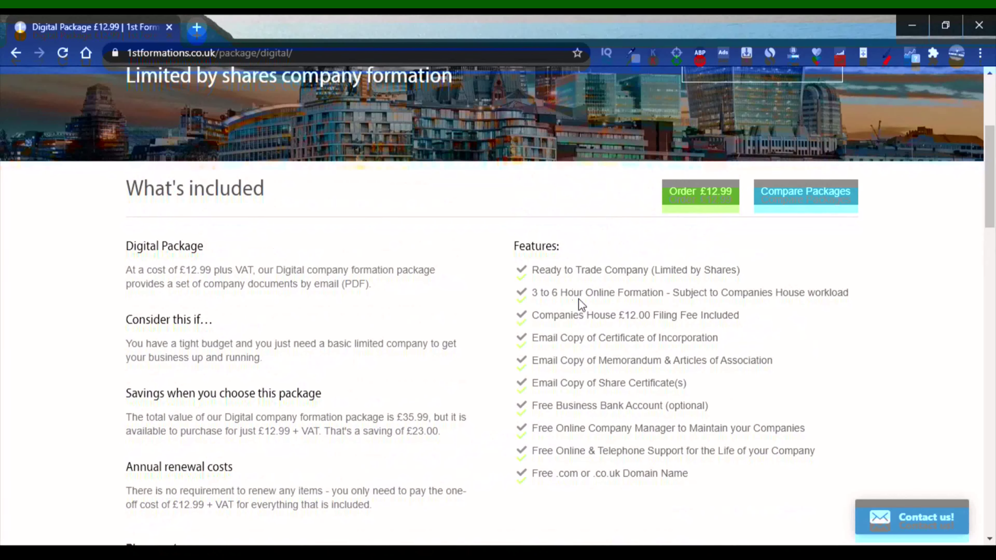
left_click_drag(537, 271, 683, 473)
left_click(550, 289)
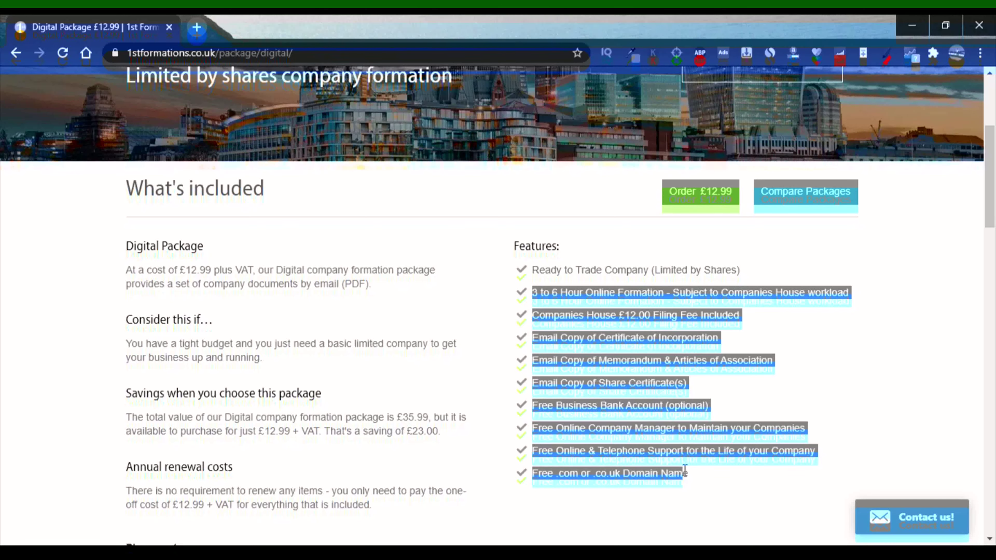
scroll(486, 361, "down", 2)
left_click(438, 341)
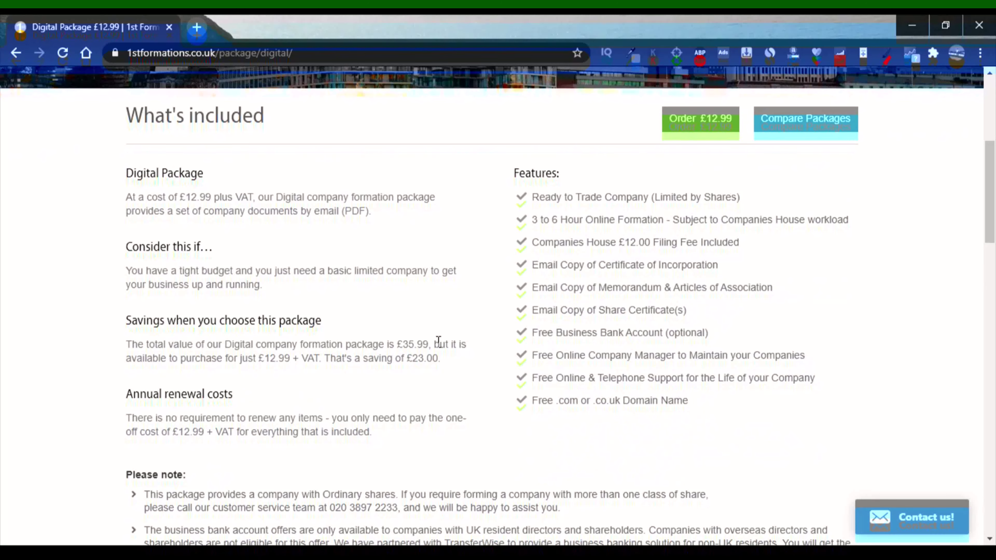
scroll(436, 340, "down", 2)
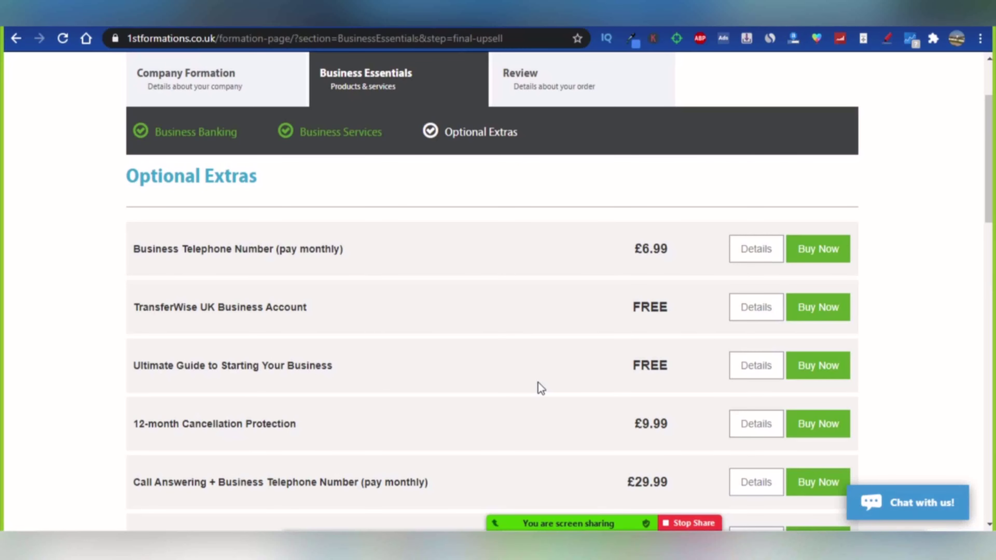
Add the free TransferWise UK Business Account extra, then move on to the Registered Address step.
scroll(541, 388, "down", 2)
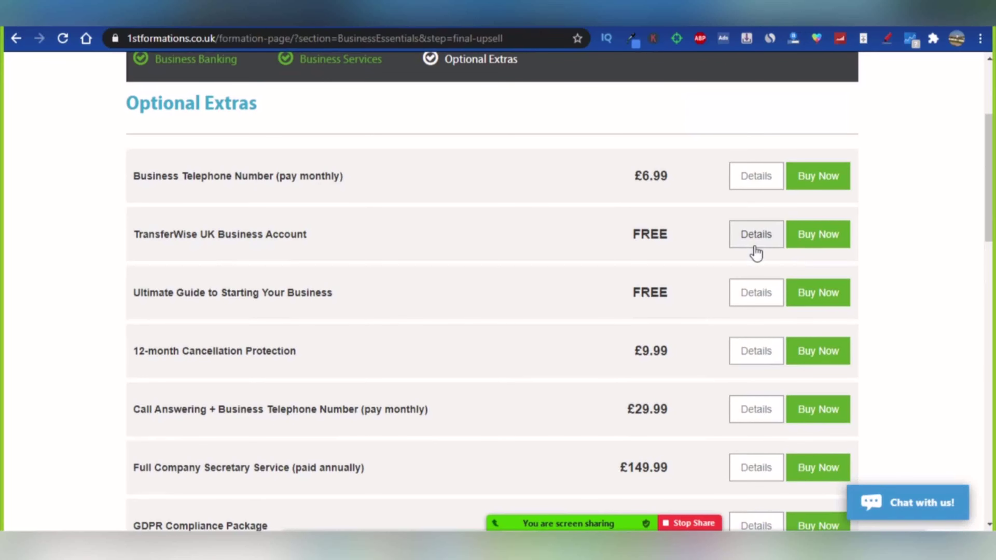
left_click(819, 236)
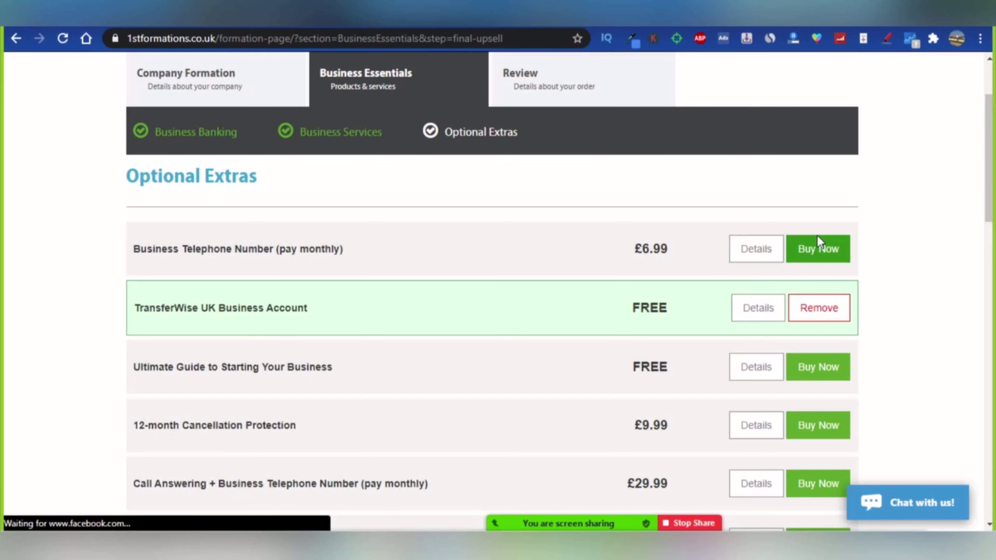
scroll(818, 242, "down", 2)
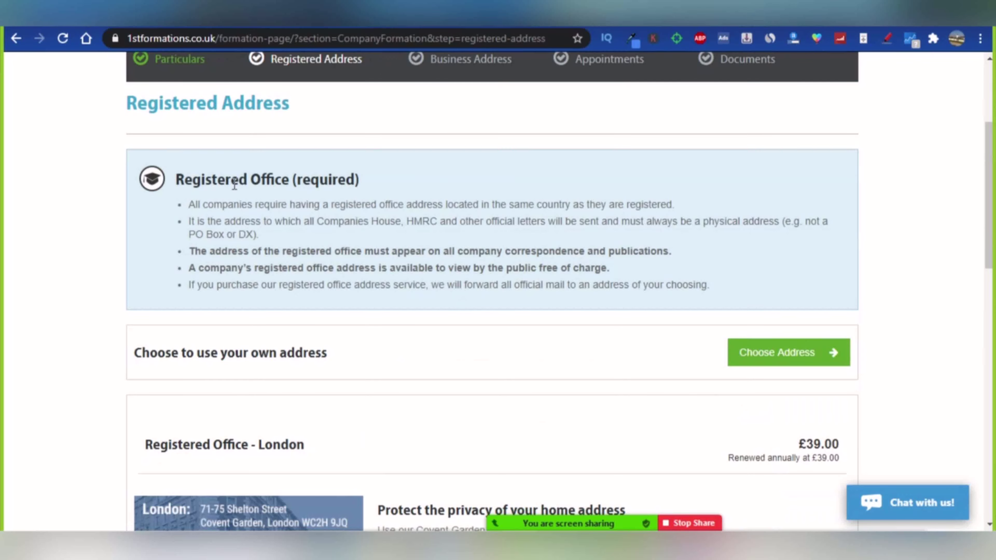
scroll(218, 209, "down", 3)
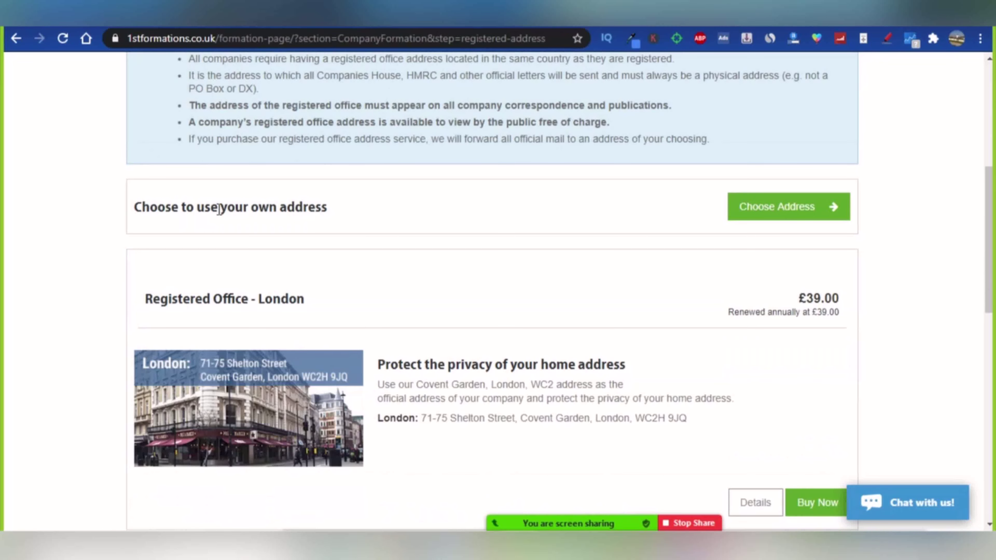
scroll(244, 223, "down", 2)
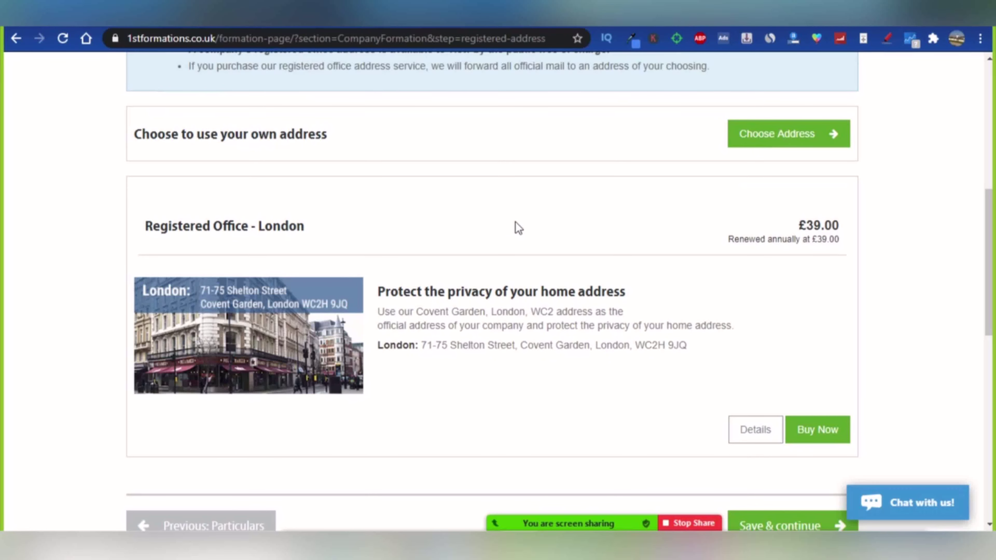
scroll(519, 227, "down", 5)
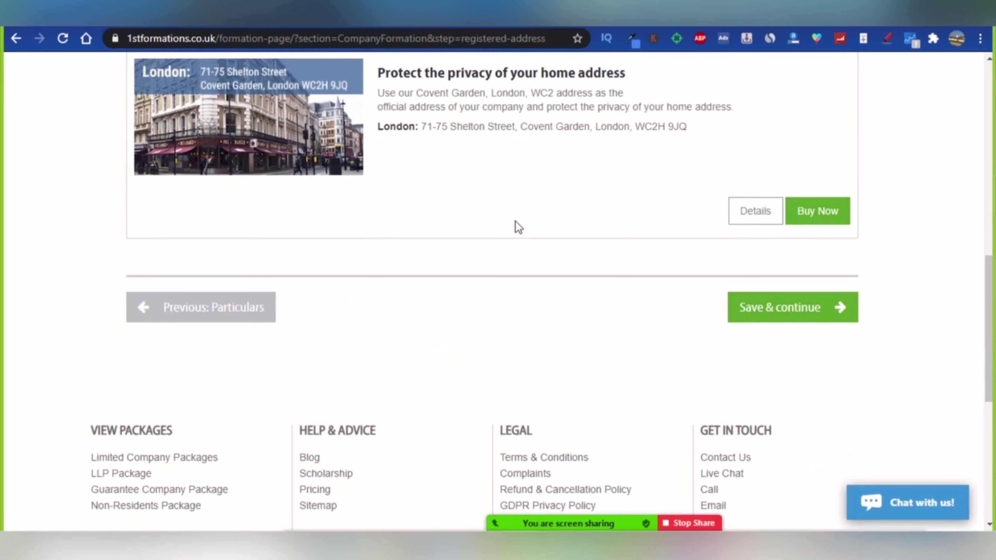
scroll(518, 228, "up", 5)
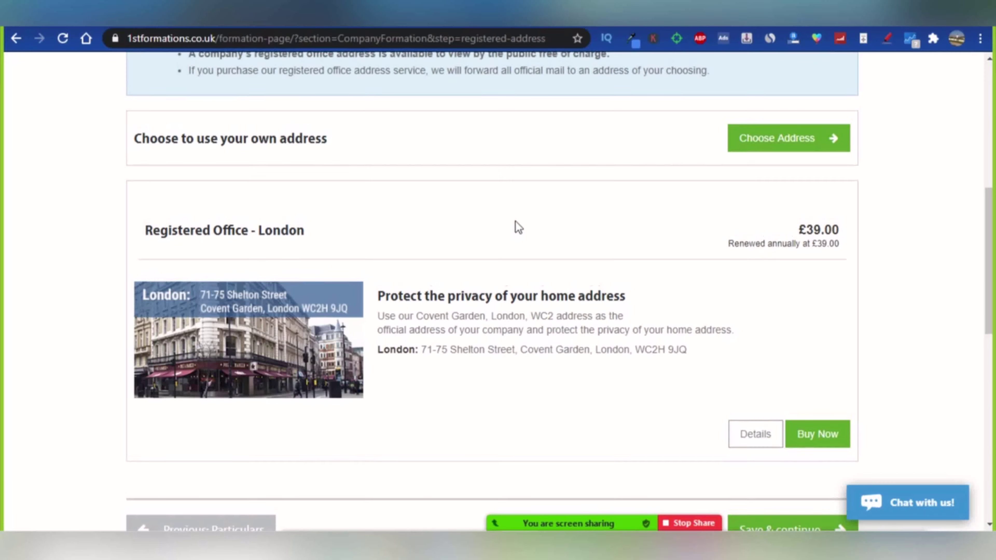
scroll(518, 227, "up", 2)
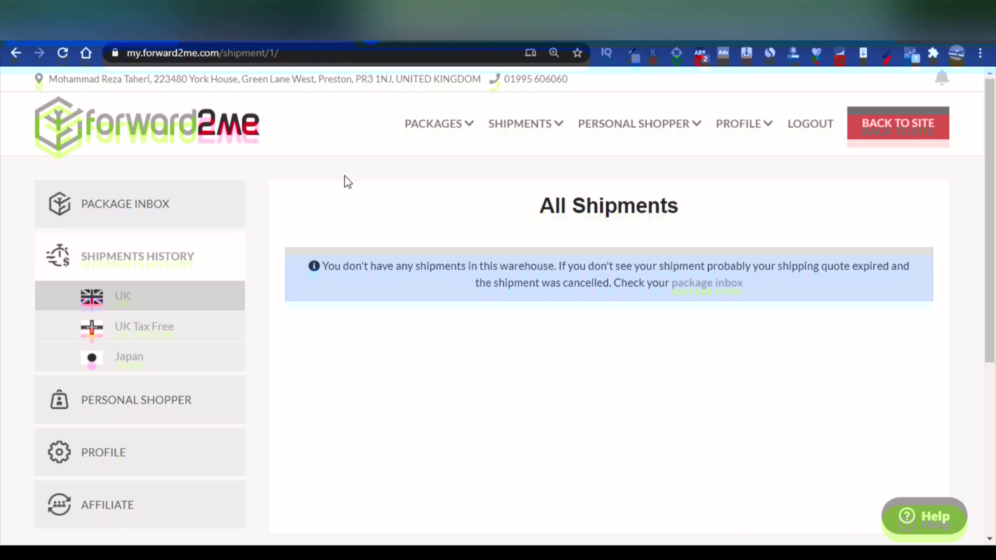
Go to MY WAREHOUSE ADDRESSES from the forward2me PROFILE menu.
left_click(768, 135)
left_click(769, 132)
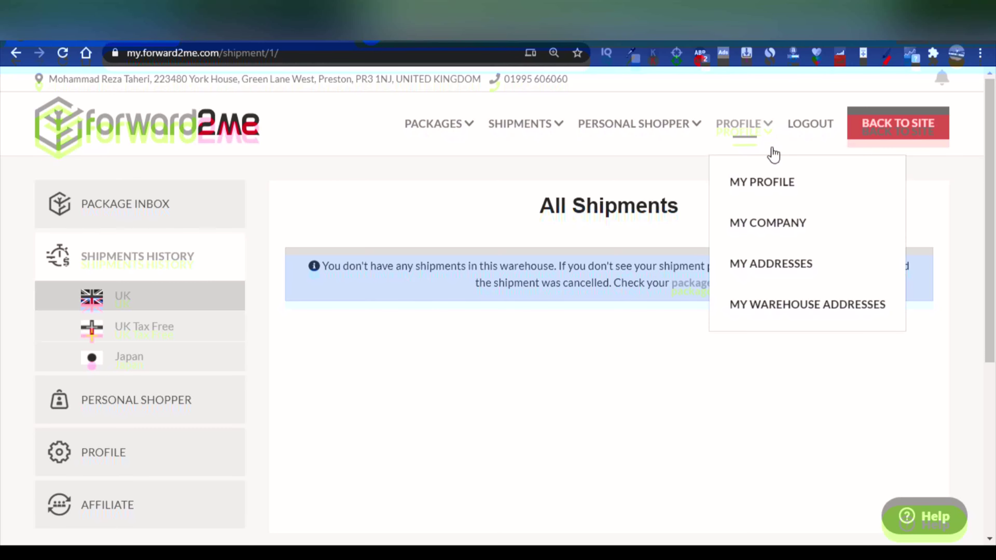
left_click(784, 310)
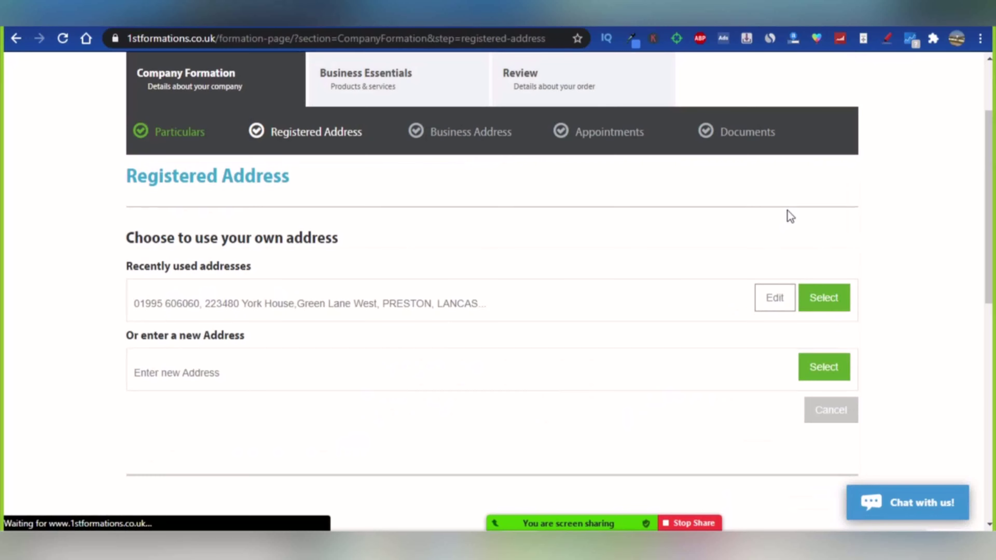
Select the recently used own address as the company's registered office.
scroll(788, 211, "down", 2)
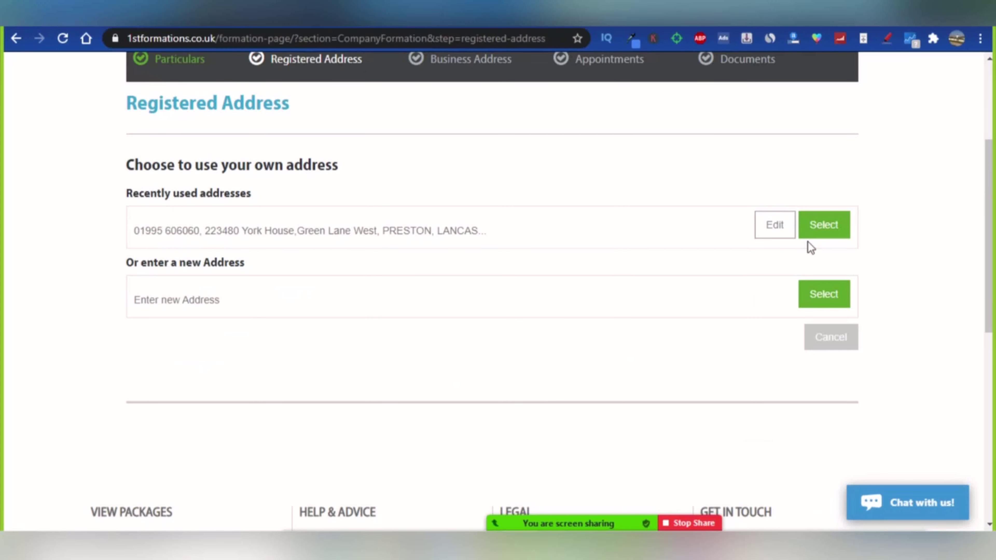
left_click(823, 231)
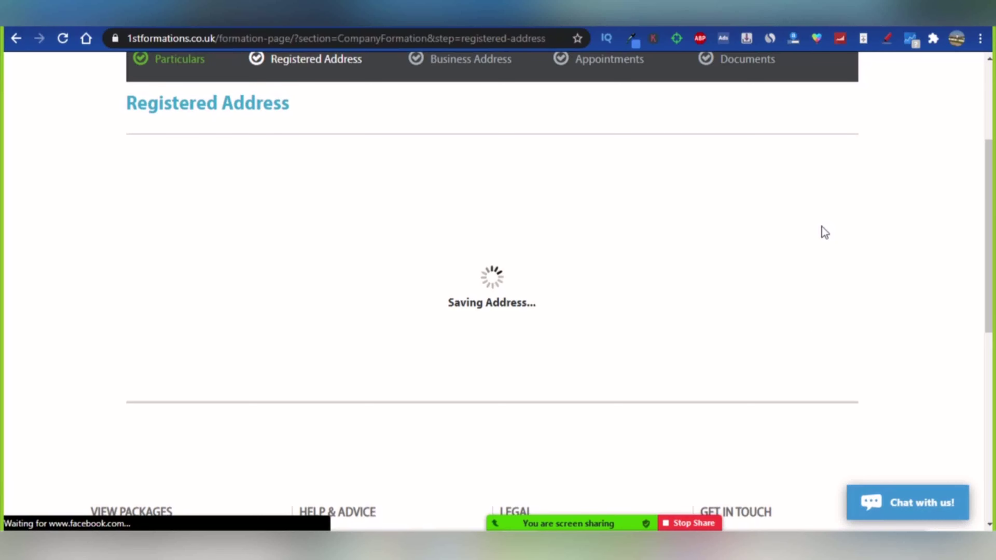
scroll(825, 232, "up", 2)
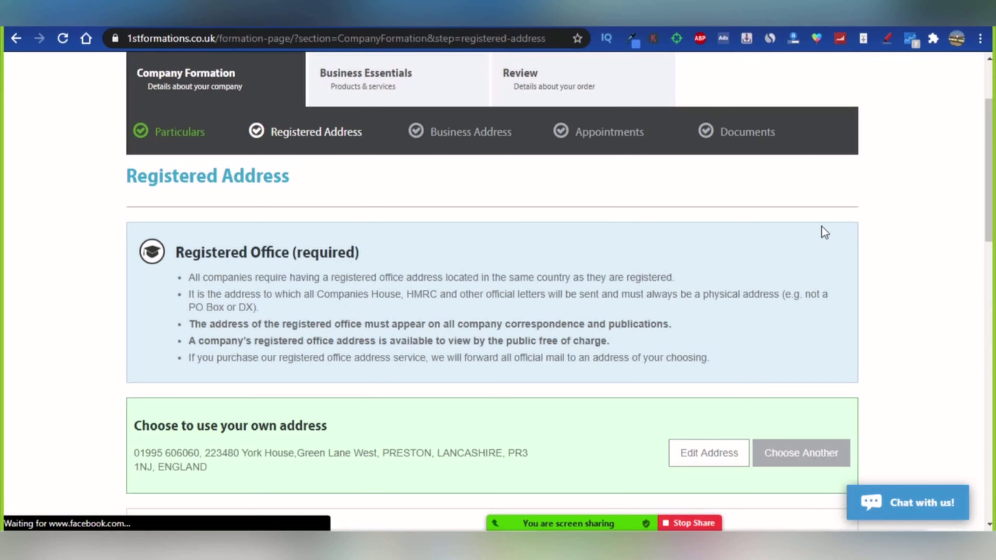
Choose another registered office address and opt to enter a new one.
scroll(822, 226, "down", 6)
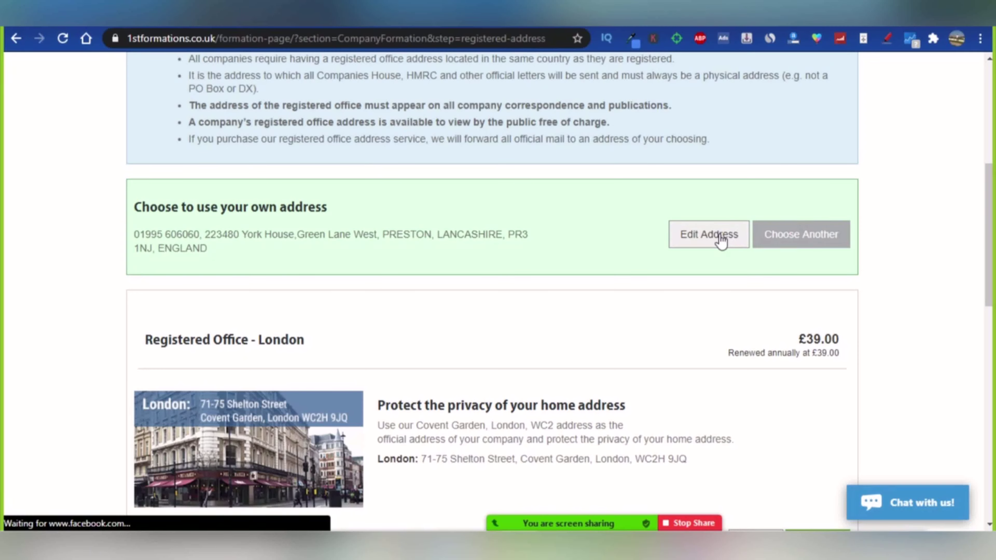
left_click(800, 245)
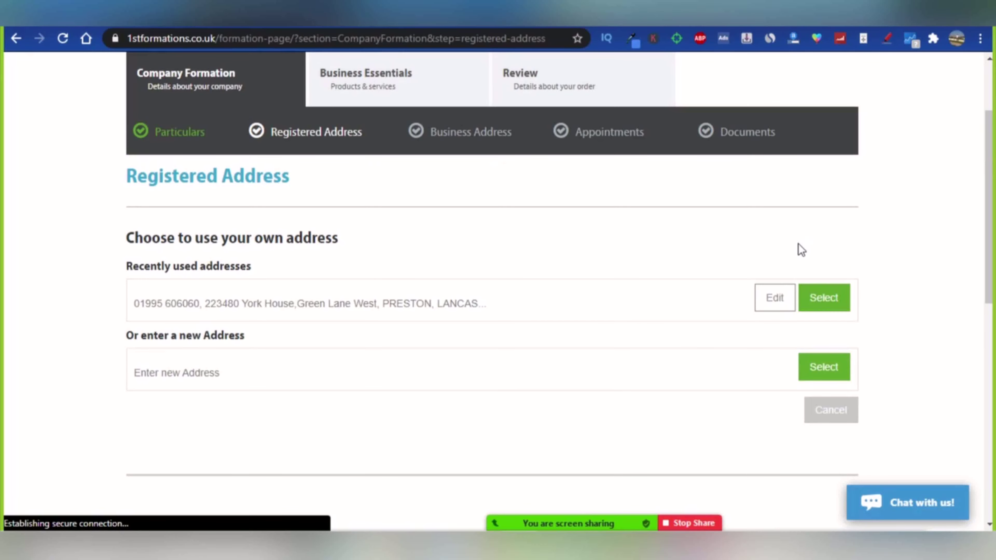
left_click(824, 367)
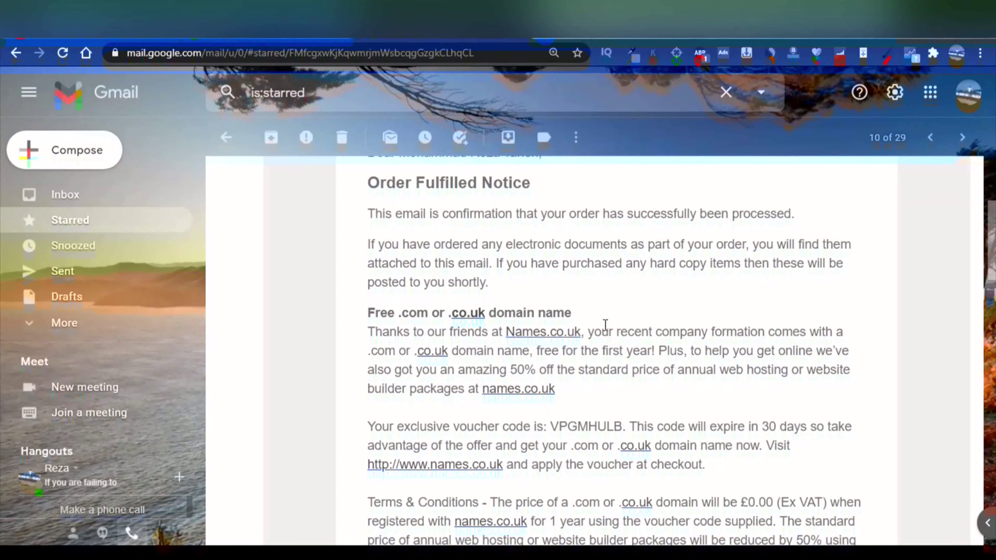
Scroll the 1st Formations email down to its five attached company documents.
scroll(608, 302, "down", 2)
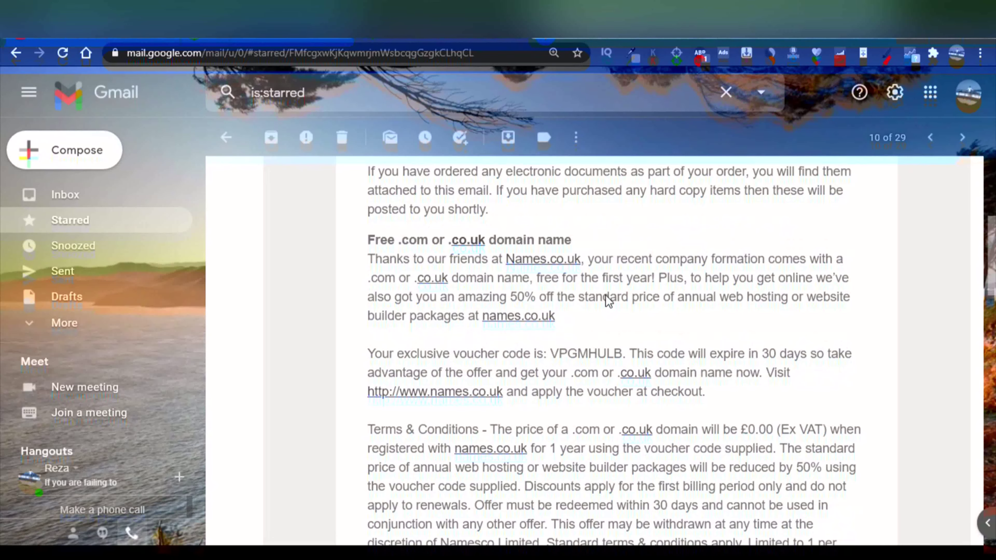
scroll(607, 296, "down", 4)
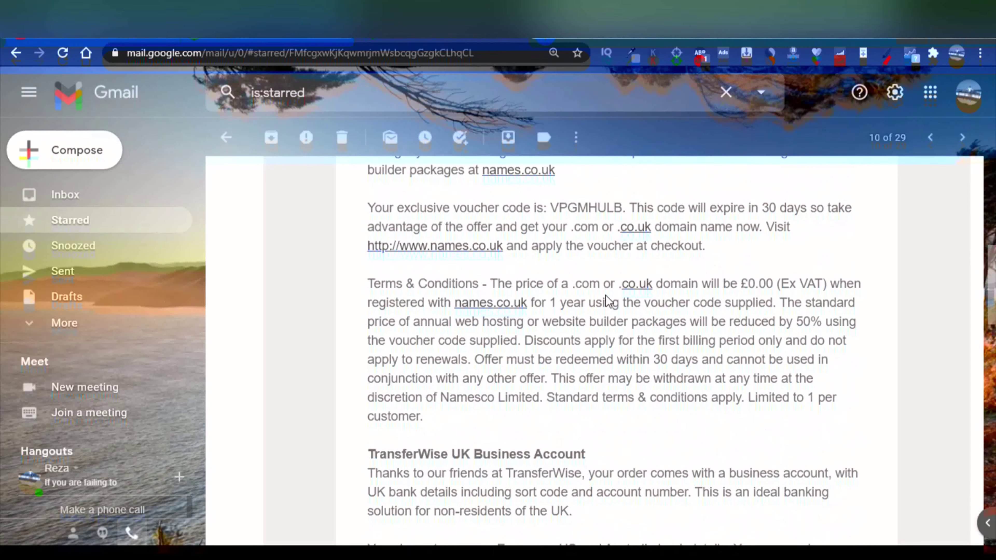
scroll(608, 301, "down", 15)
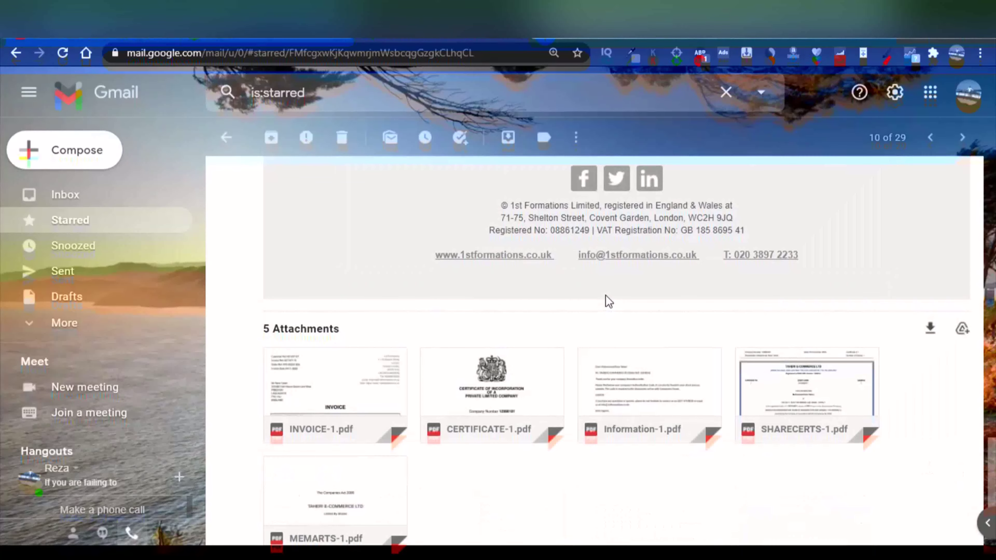
scroll(609, 301, "down", 2)
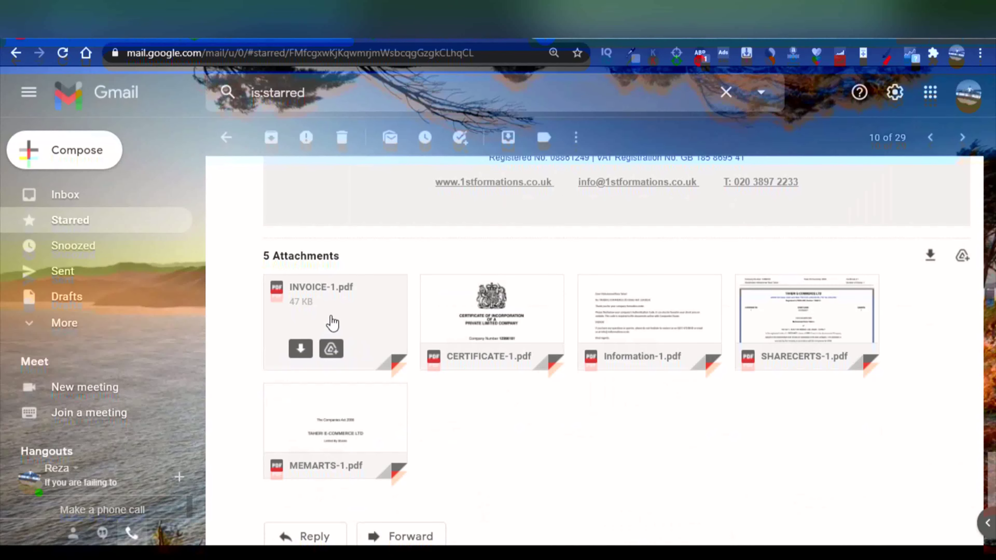
mouse_move(485, 303)
mouse_move(784, 316)
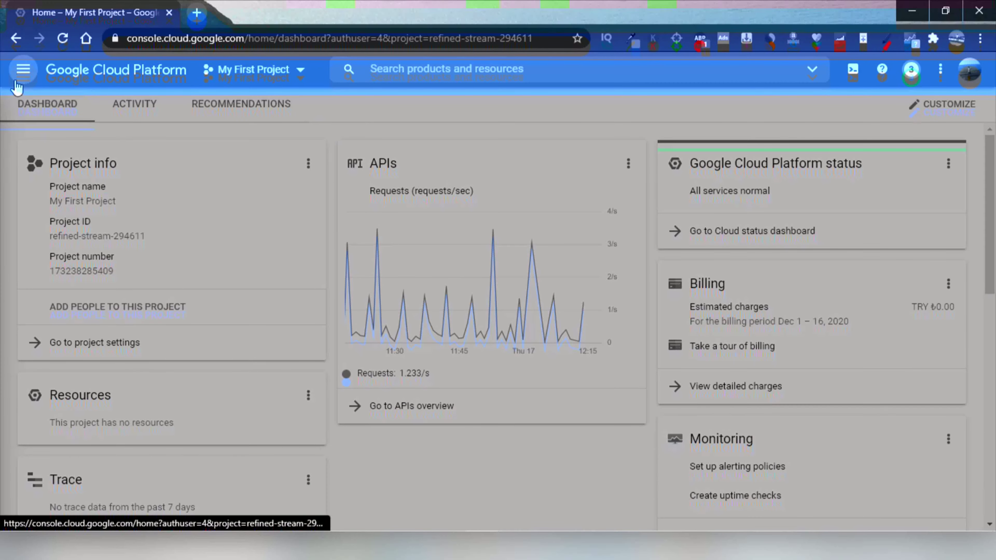
Go to the Compute Engine VM instances page from the Navigation menu.
left_click(17, 79)
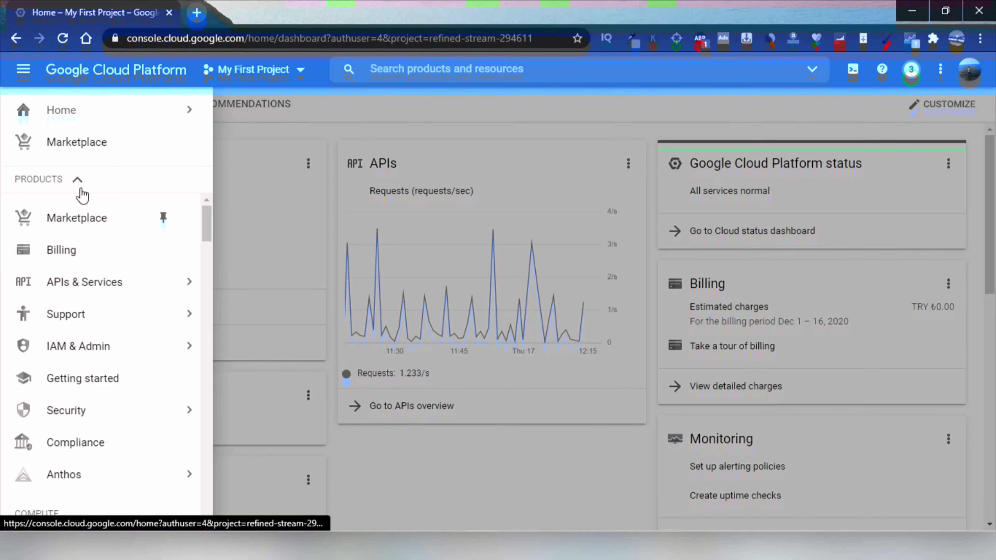
scroll(94, 236, "down", 8)
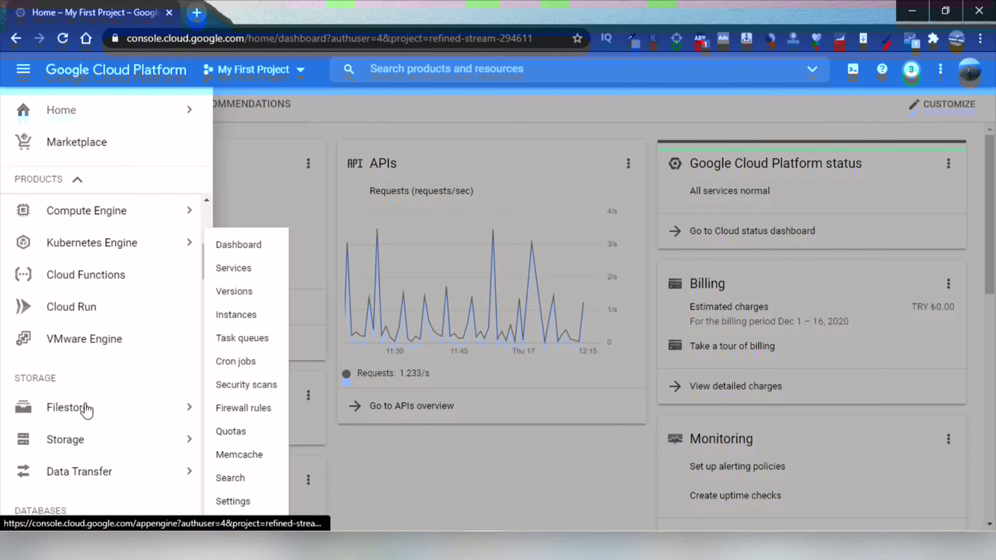
scroll(109, 219, "up", 2)
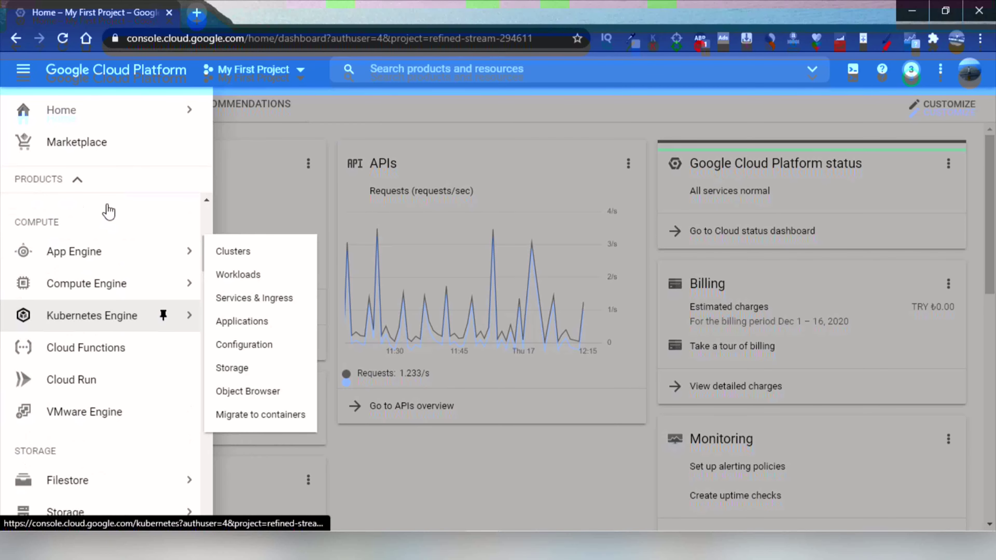
mouse_move(140, 293)
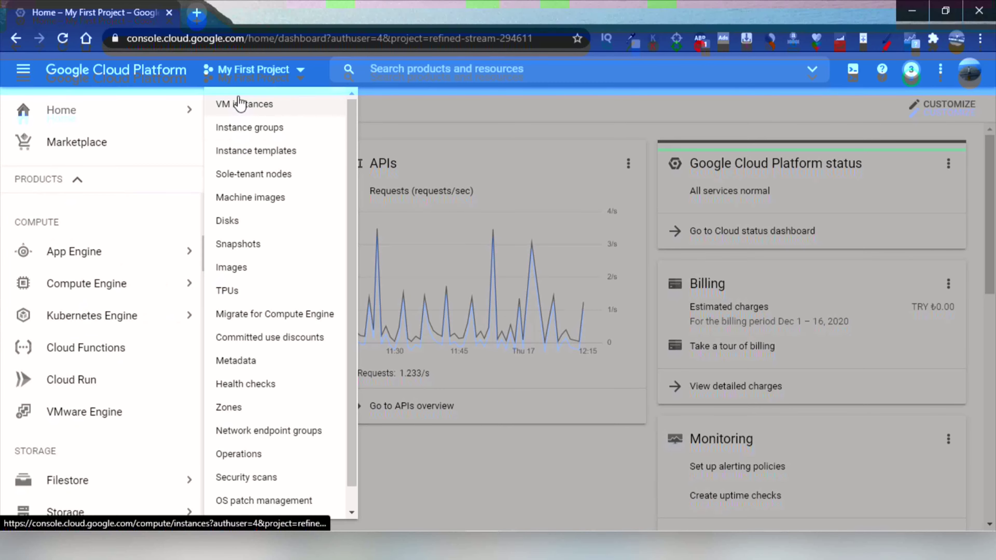
left_click(240, 107)
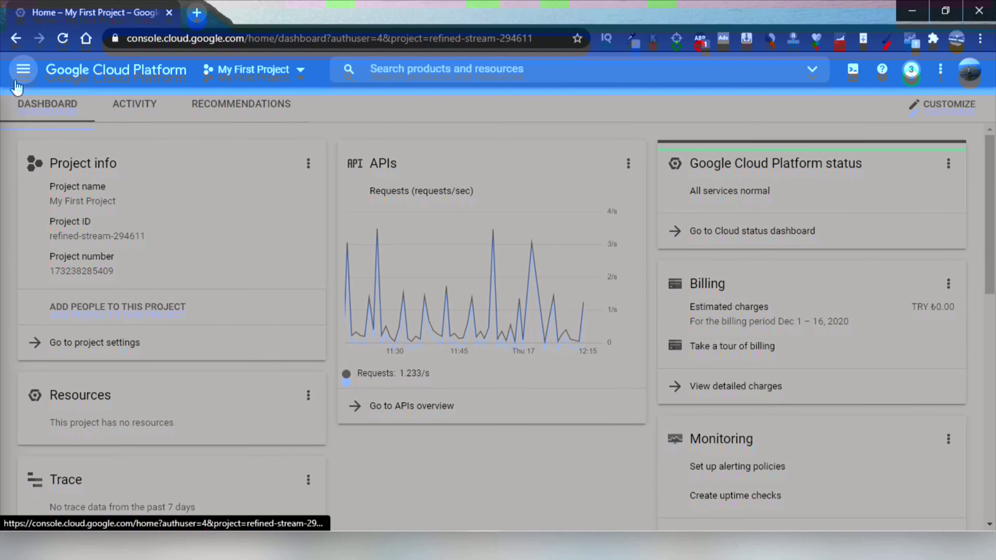
Reopen the Navigation menu and bring up the Compute Engine submenu again.
left_click(18, 74)
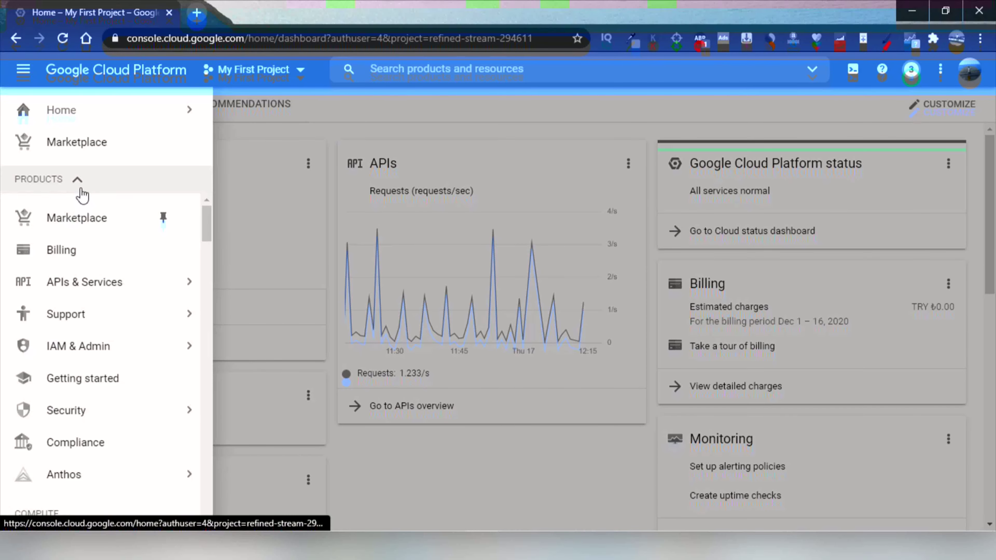
scroll(94, 236, "down", 6)
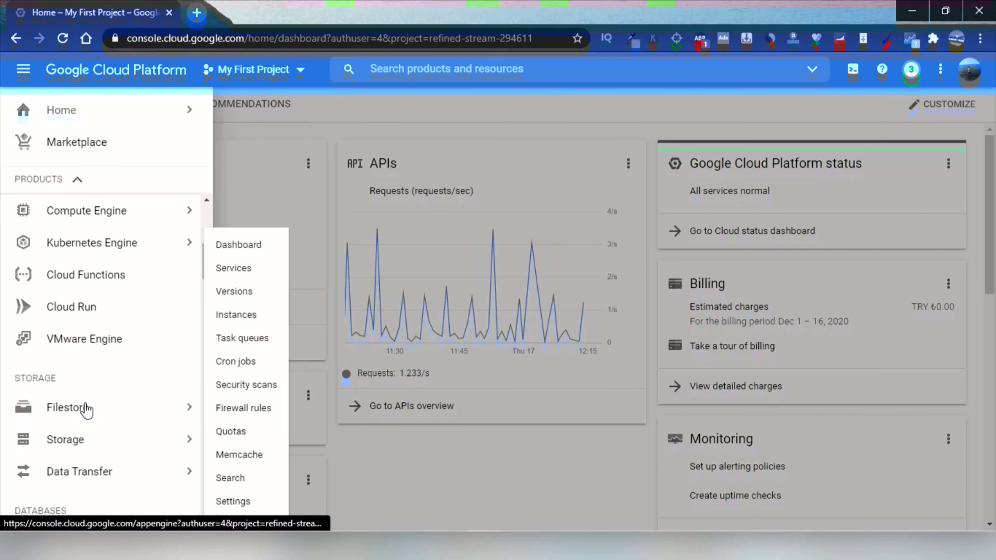
scroll(107, 211, "up", 2)
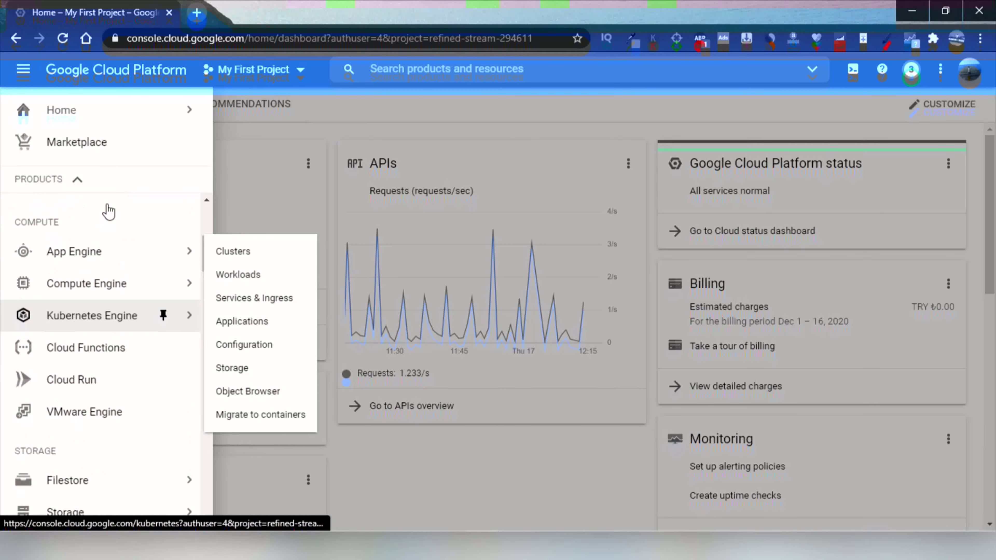
mouse_move(84, 299)
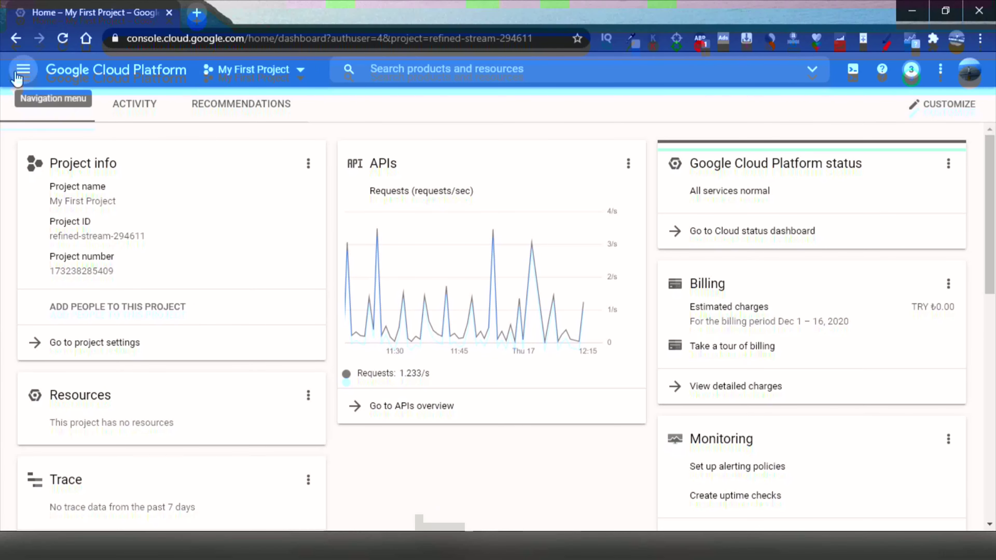
left_click(18, 77)
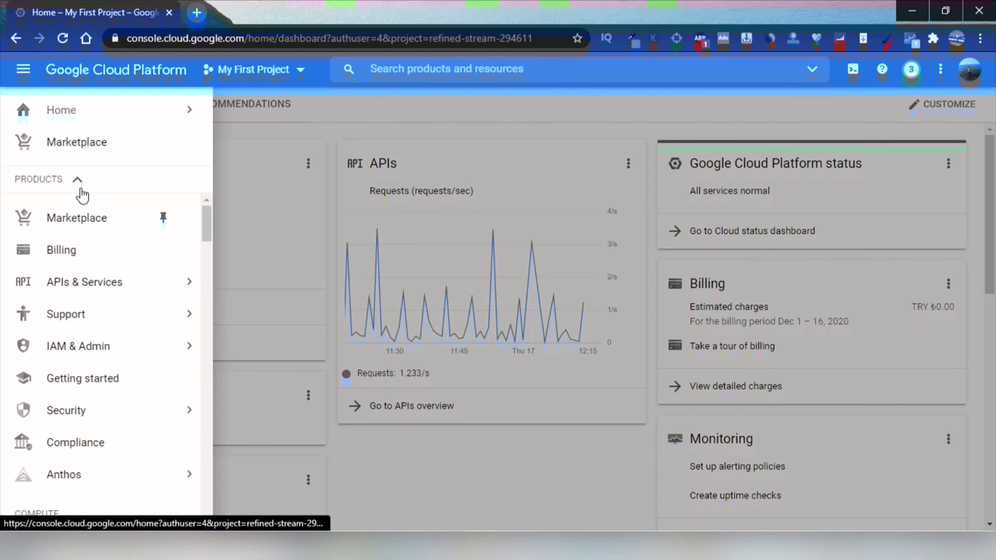
scroll(95, 236, "down", 6)
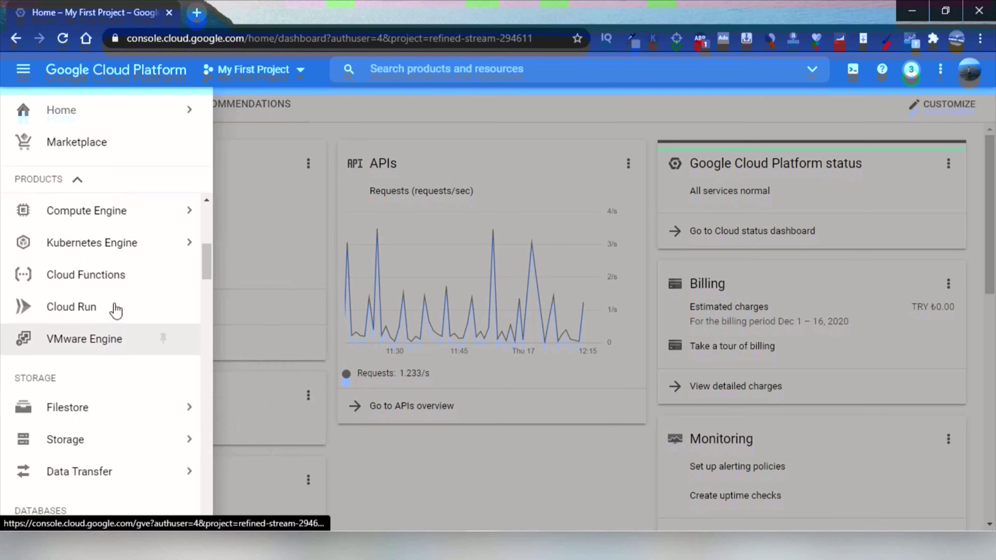
scroll(96, 269, "up", 2)
Open VM instances and start creating a new VM instance.
mouse_move(84, 286)
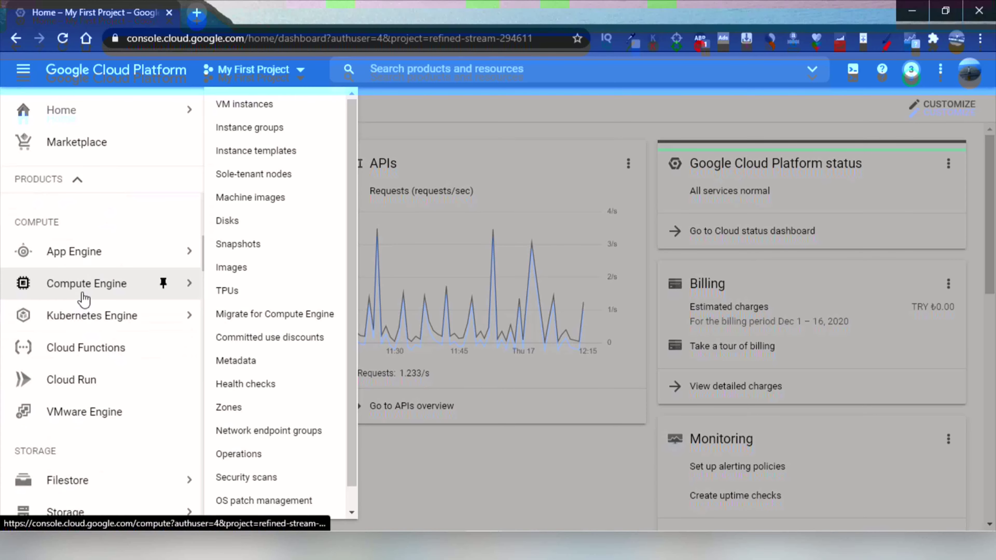
left_click(242, 105)
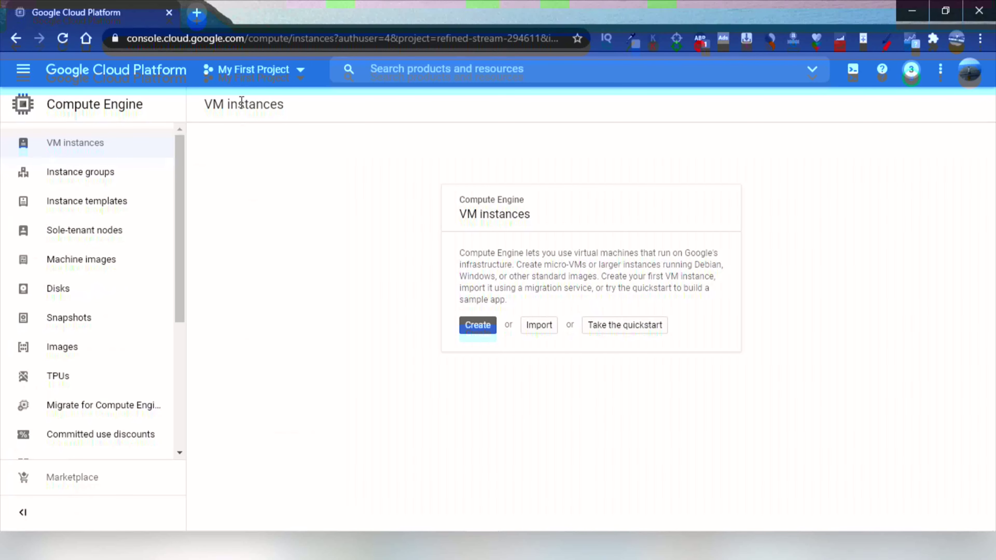
left_click(479, 326)
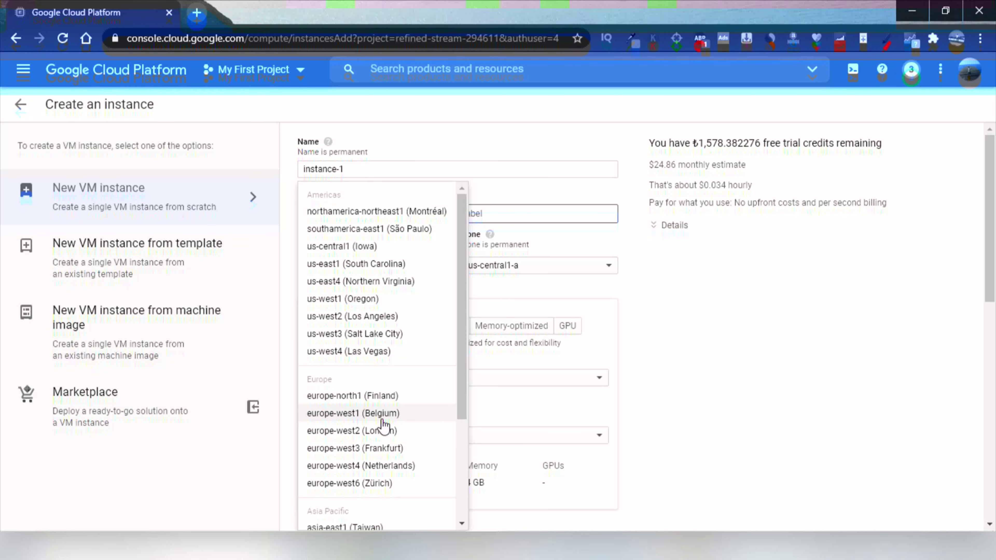
Set the region to europe-west2 (London) and the zone to europe-west2-c.
left_click(439, 430)
left_click(549, 267)
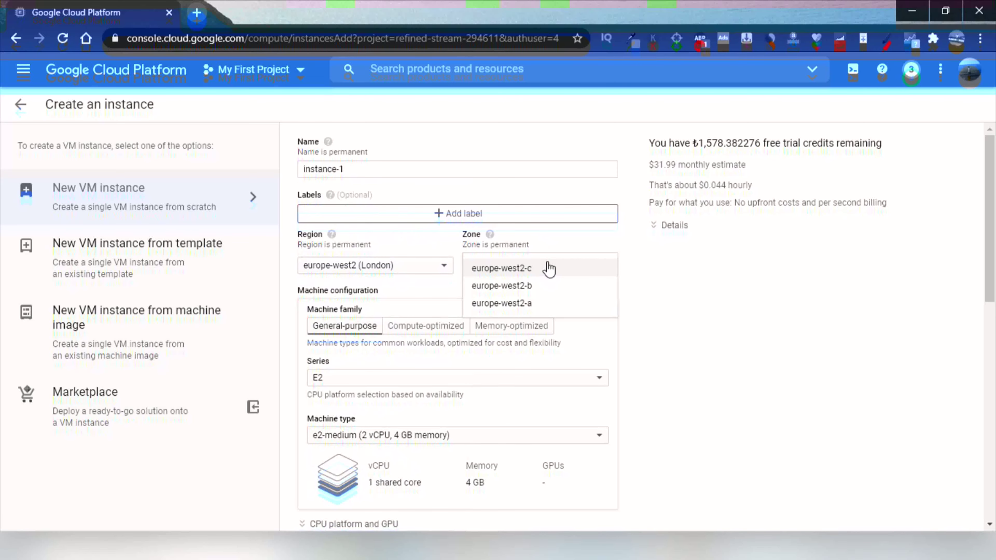
left_click(549, 268)
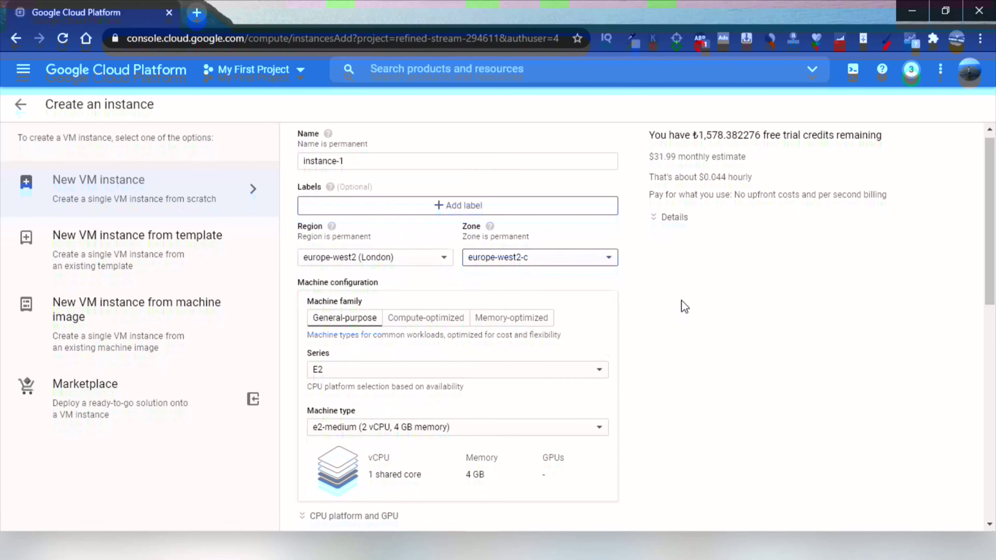
scroll(683, 305, "down", 2)
scroll(682, 301, "down", 4)
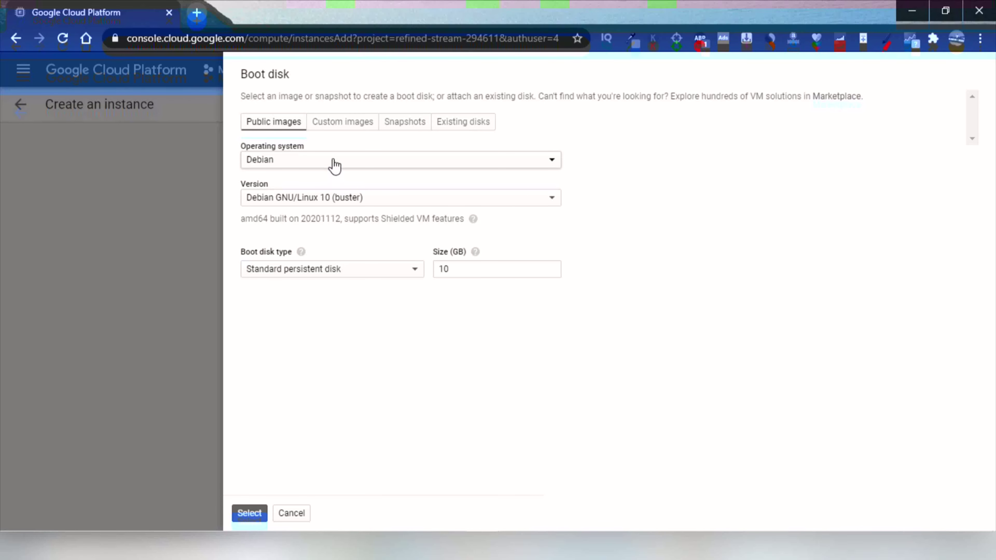
Pick OS 'SQL Server on Windows Server', version SQL Server 2012 Standard on Windows Server 2012 R2 Datacenter.
left_click(334, 161)
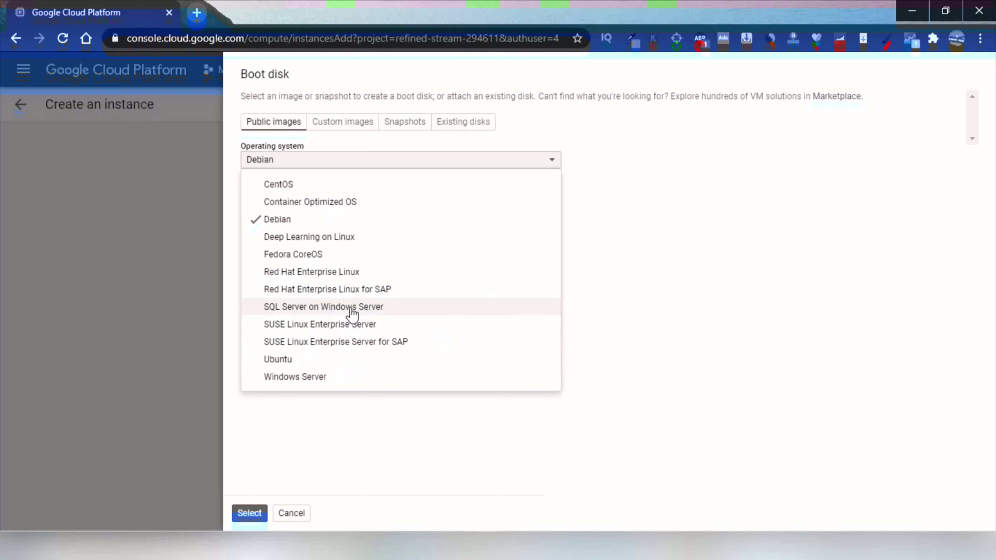
left_click(352, 312)
left_click(412, 202)
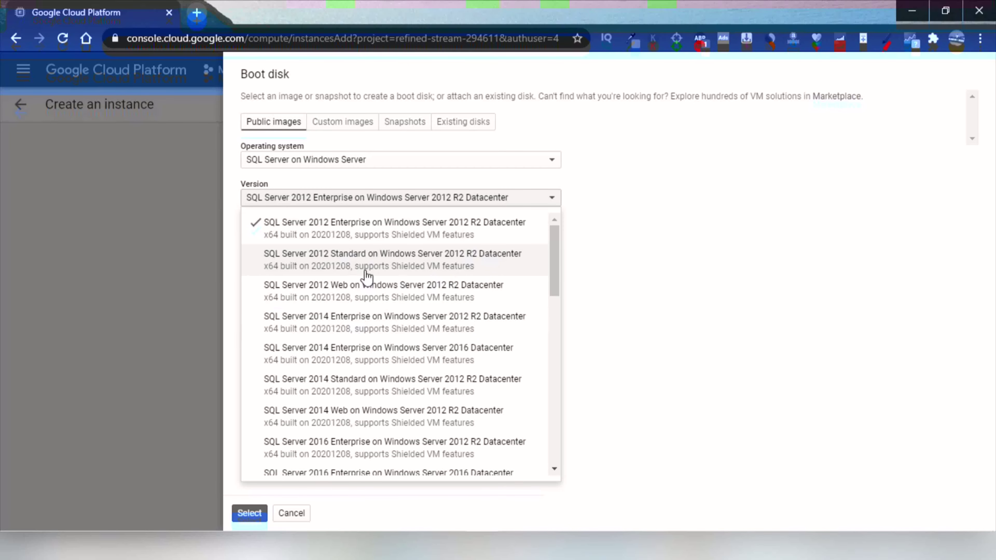
left_click(367, 271)
left_click(249, 514)
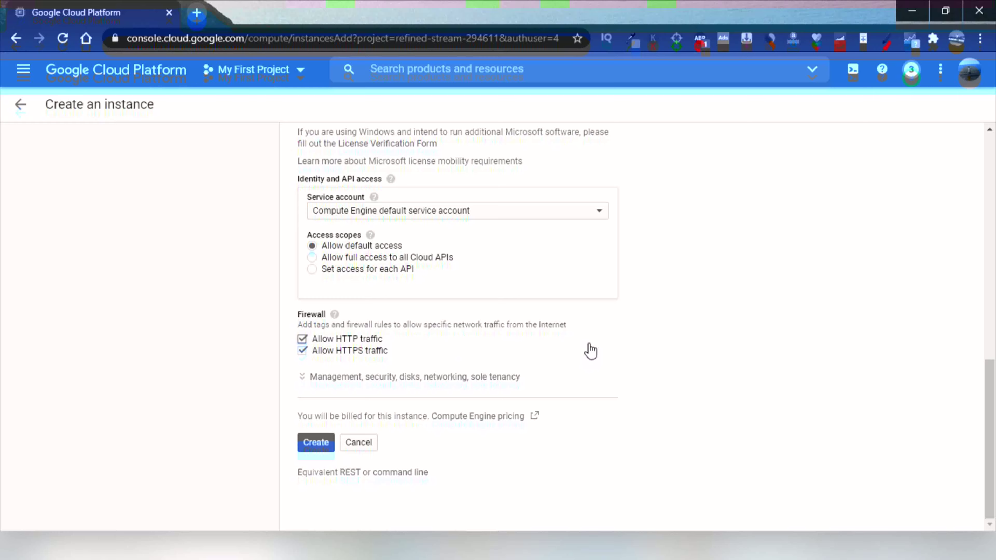
Keep the default service account and create the VM as instance-1.
left_click(565, 216)
left_click(494, 382)
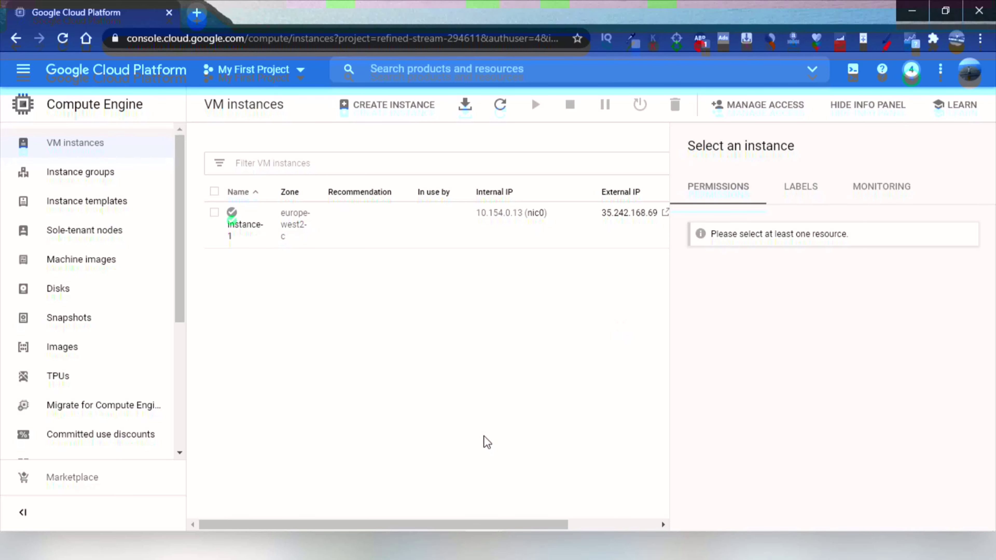
scroll(440, 487, "right", 3)
Generate a new Windows password for instance-1 from its RDP options.
left_click(631, 213)
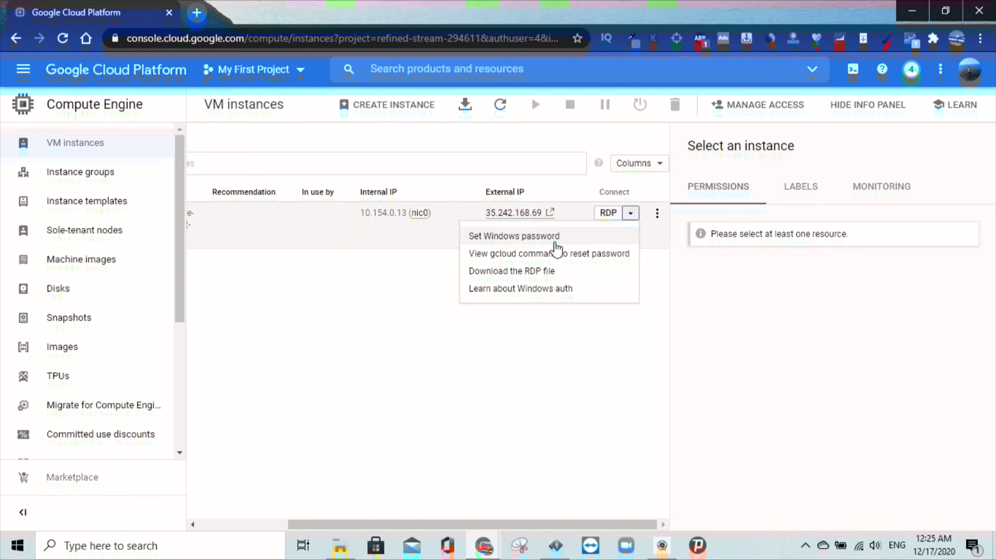
left_click(555, 236)
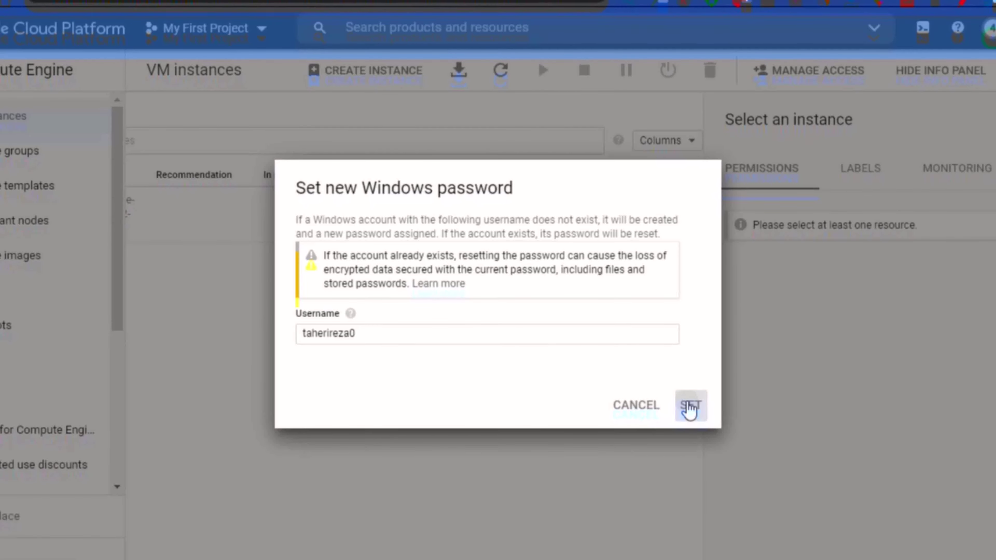
left_click(690, 408)
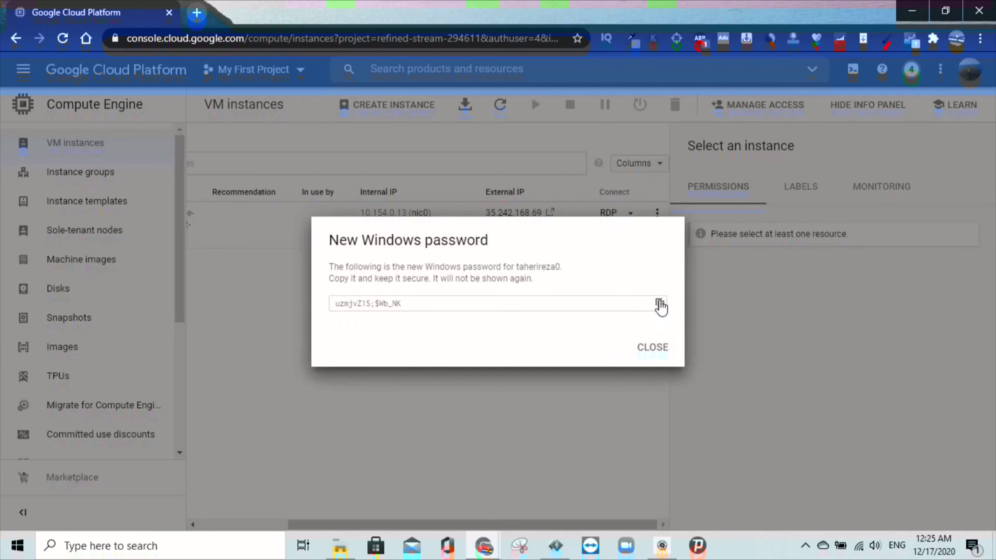
Copy the generated Windows password and download the RDP file for instance-1.
left_click(660, 305)
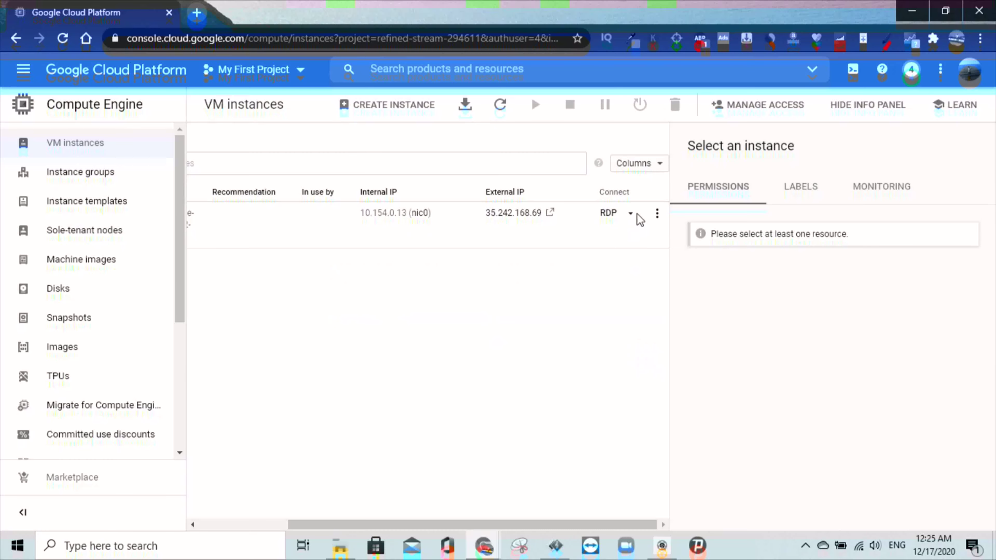
left_click(631, 214)
left_click(561, 271)
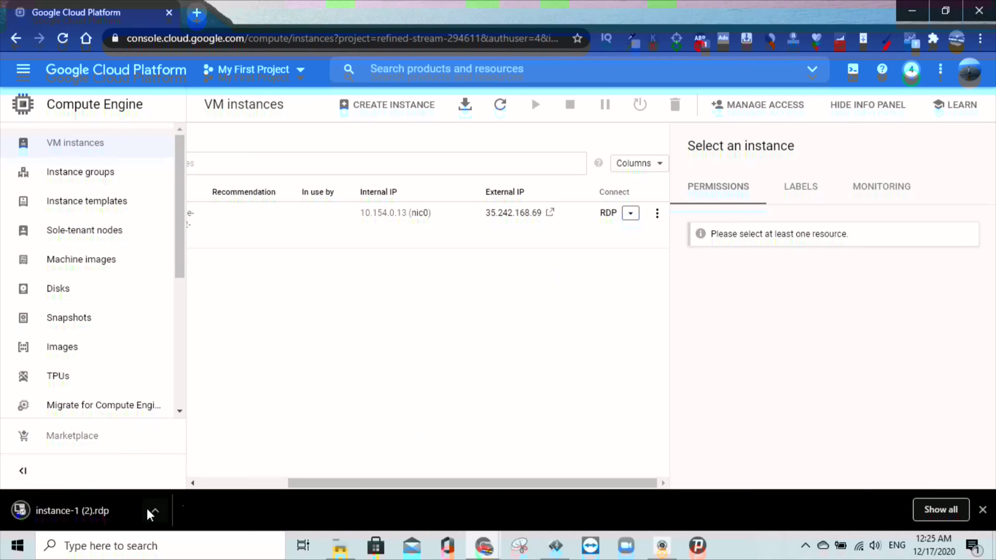
Open the RDP file and sign in to 35.242.168.69 with the remembered password, accepting the certificate.
left_click(155, 512)
left_click(205, 418)
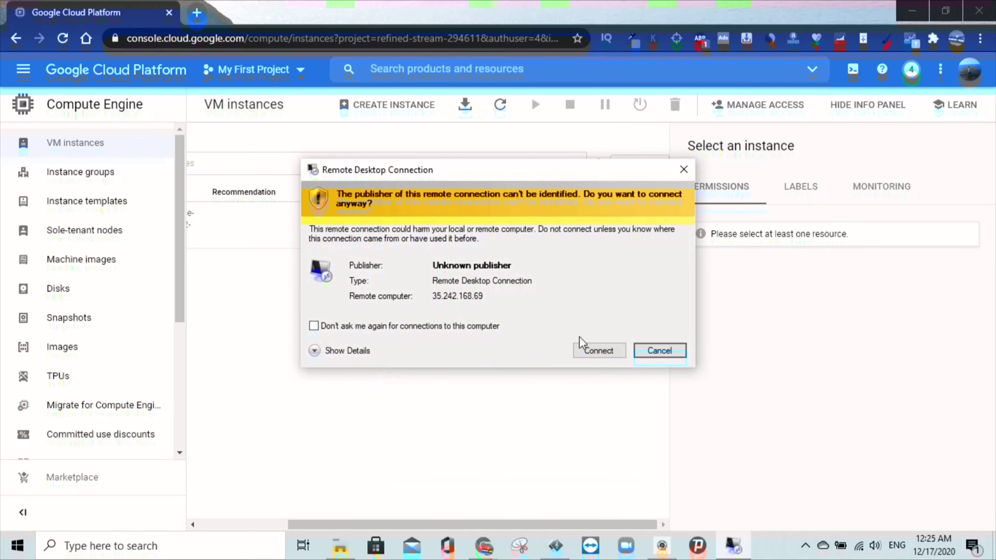
left_click(600, 352)
key("ctrl+v")
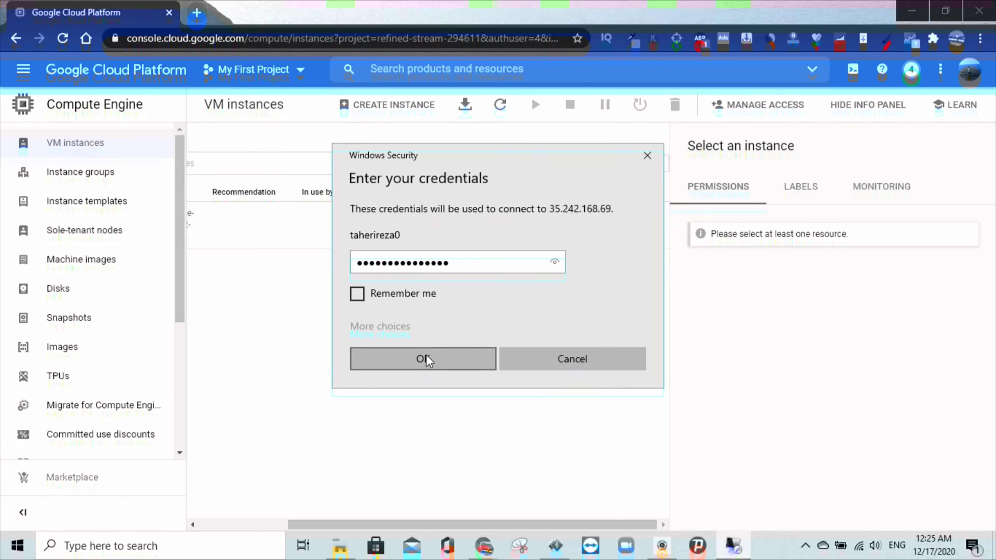
left_click(412, 298)
left_click(436, 362)
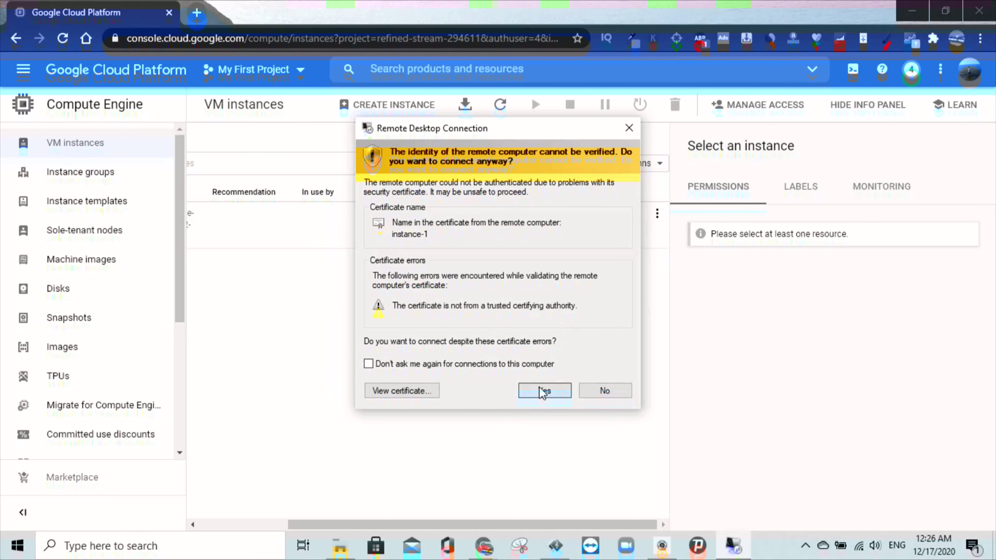
left_click(546, 390)
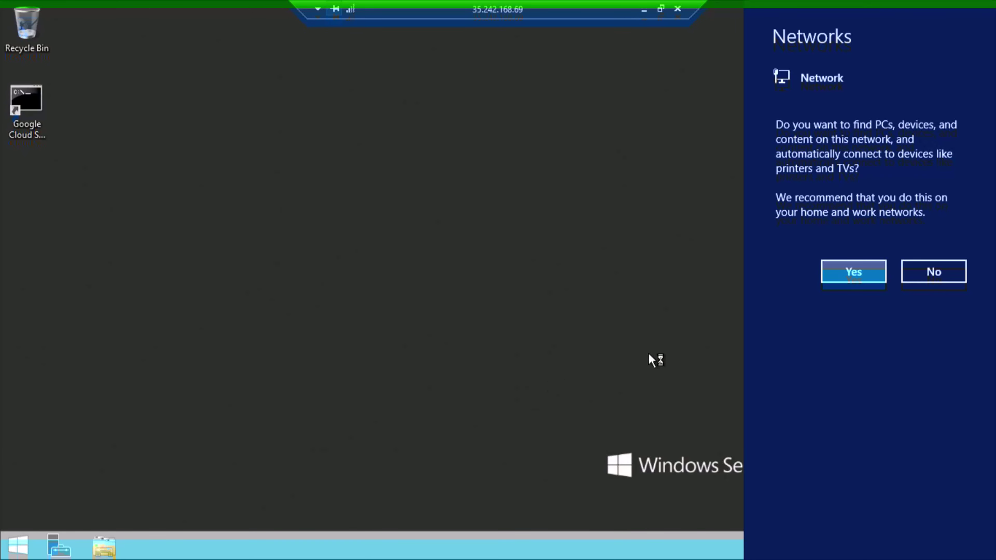
Decline network discovery, refresh the remote desktop, and minimize the RDP session to local Downloads.
left_click(934, 272)
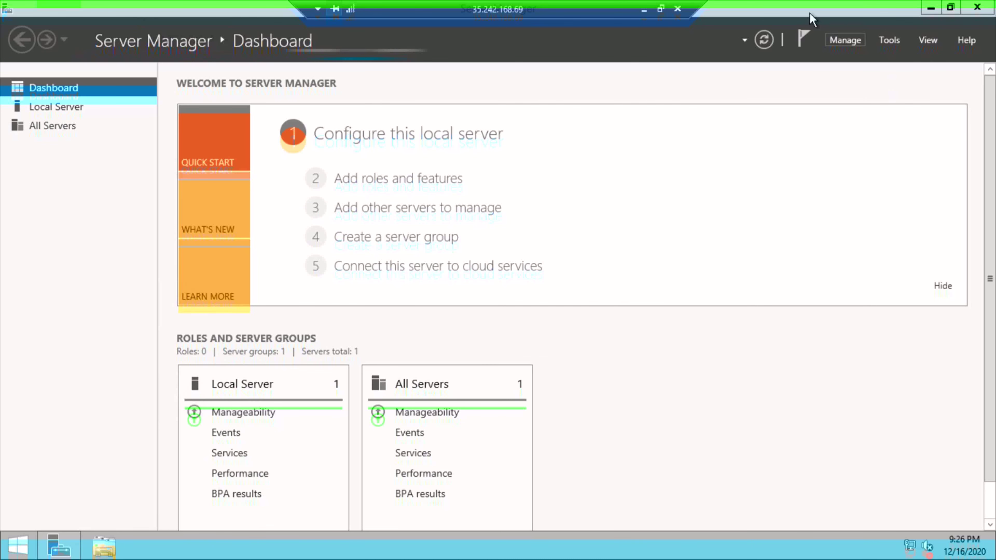
key("super+d")
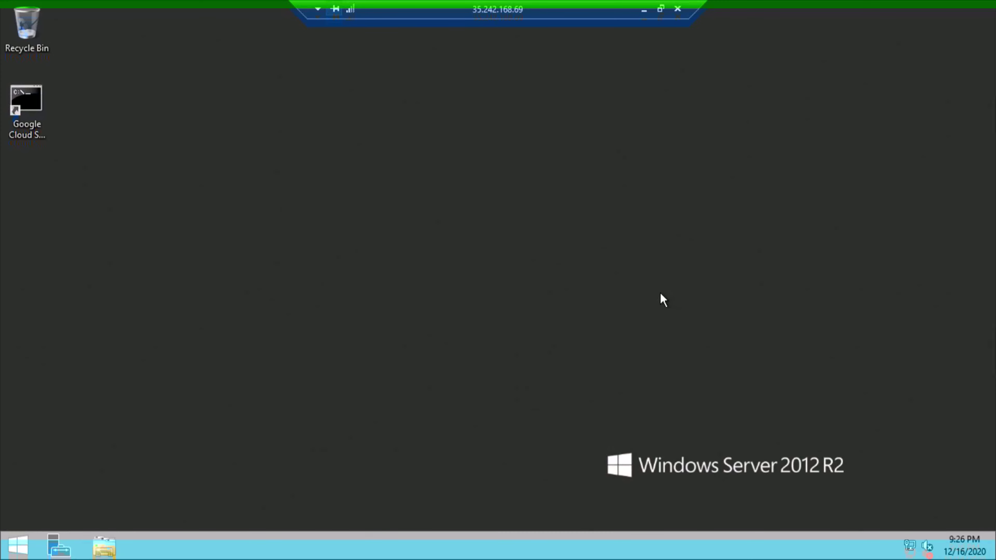
right_click(342, 181)
left_click(380, 223)
left_click(644, 9)
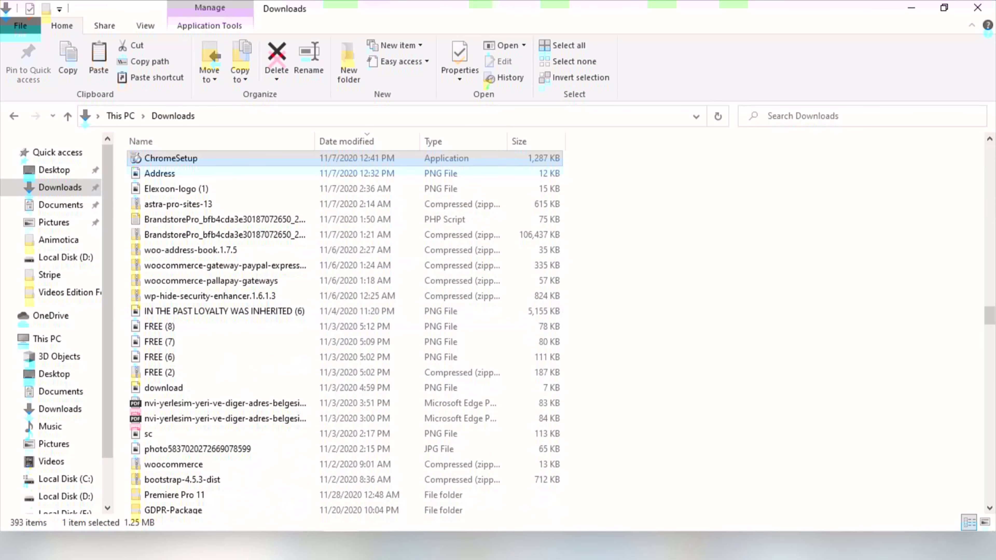
Return to the remote server's desktop to place the copied ChromeSetup installer there.
key("alt+Tab")
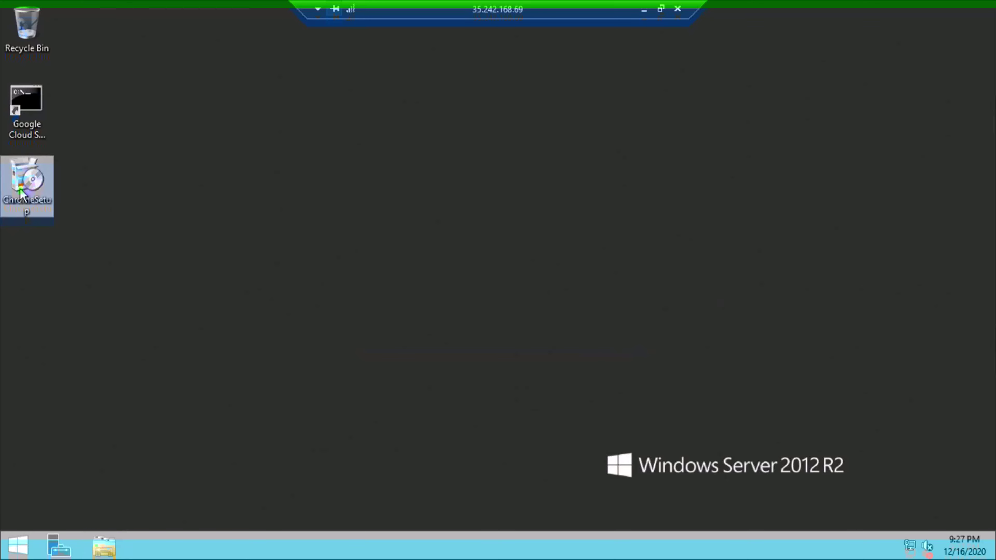
Open ChromeSetup on the remote desktop and approve the User Account Control prompt.
right_click(21, 193)
left_click(62, 200)
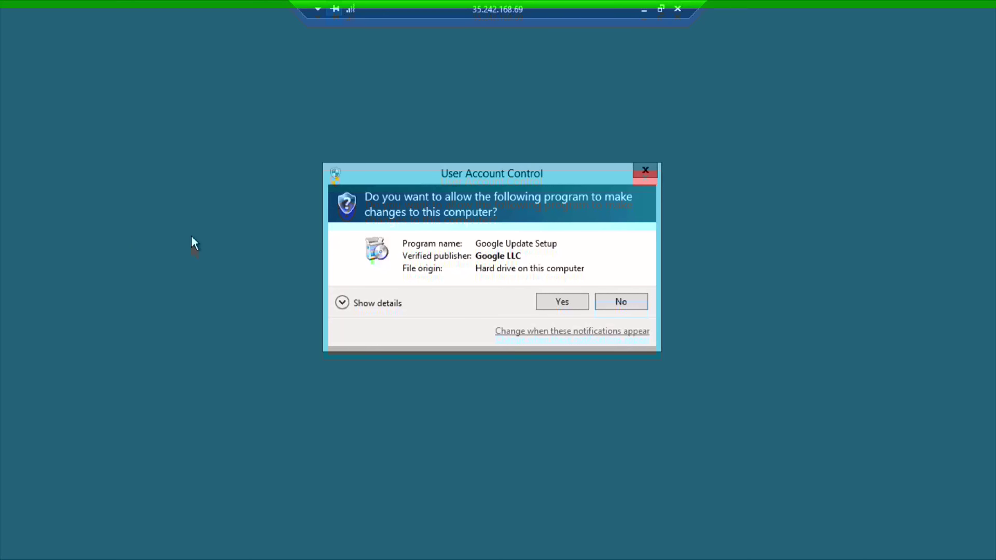
left_click(554, 299)
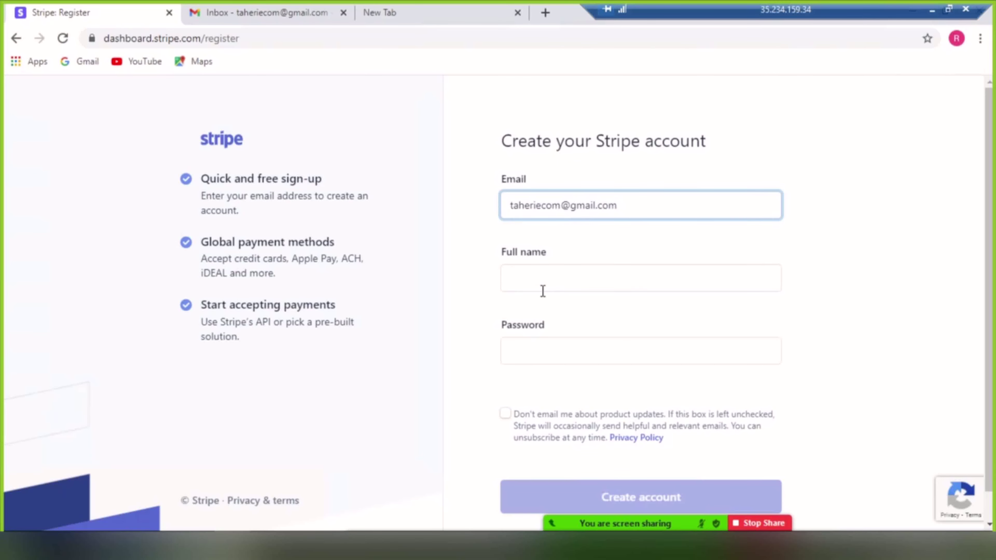
Enter the account holder's full name and a password, opt out of product emails, and create the account.
left_click(545, 275)
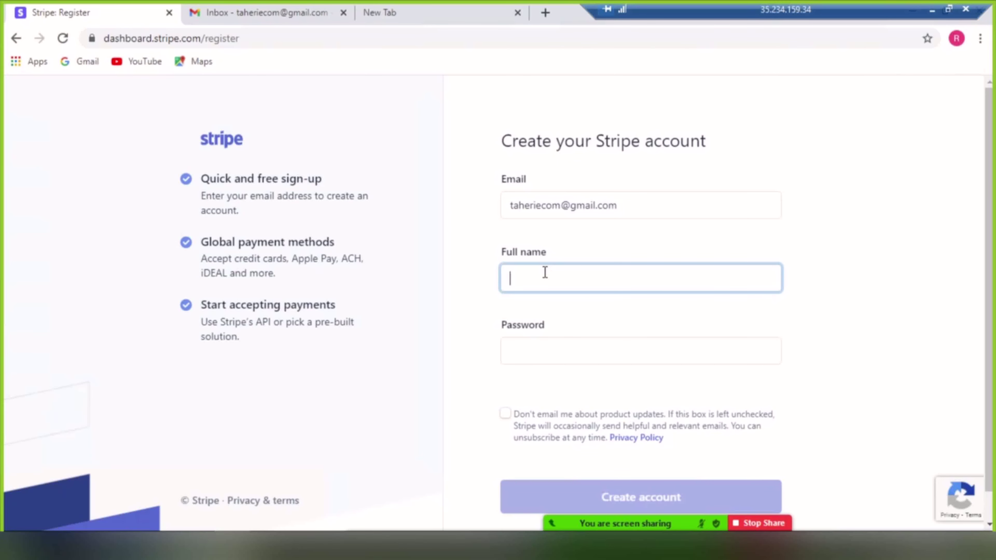
scroll(553, 297, "down", 1)
left_click(539, 317)
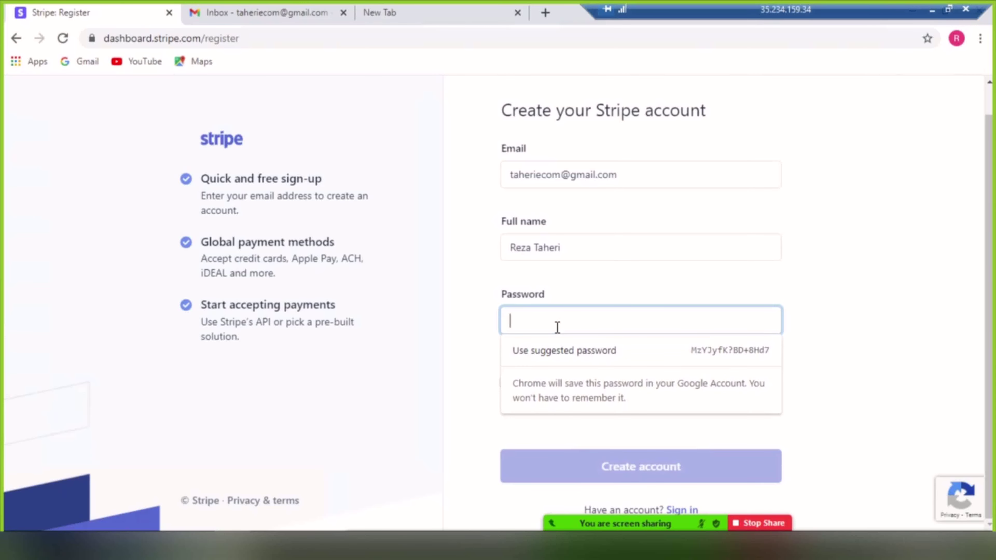
type("•••••••••••")
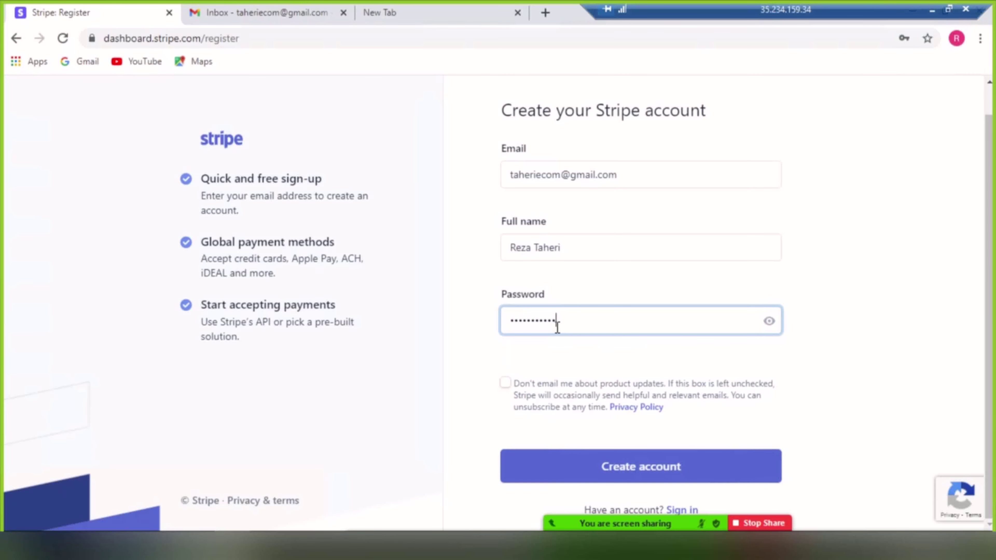
type("•")
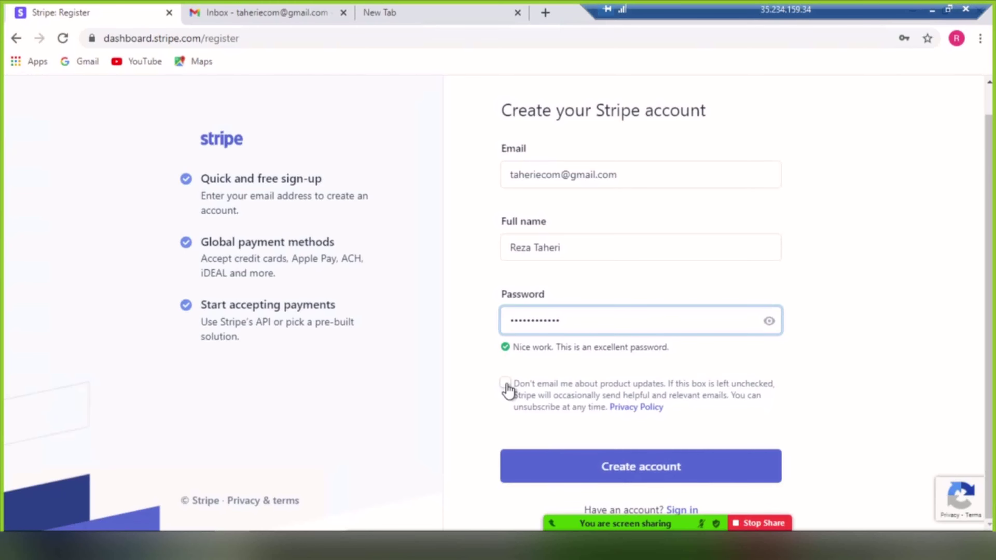
left_click(506, 383)
left_click(641, 467)
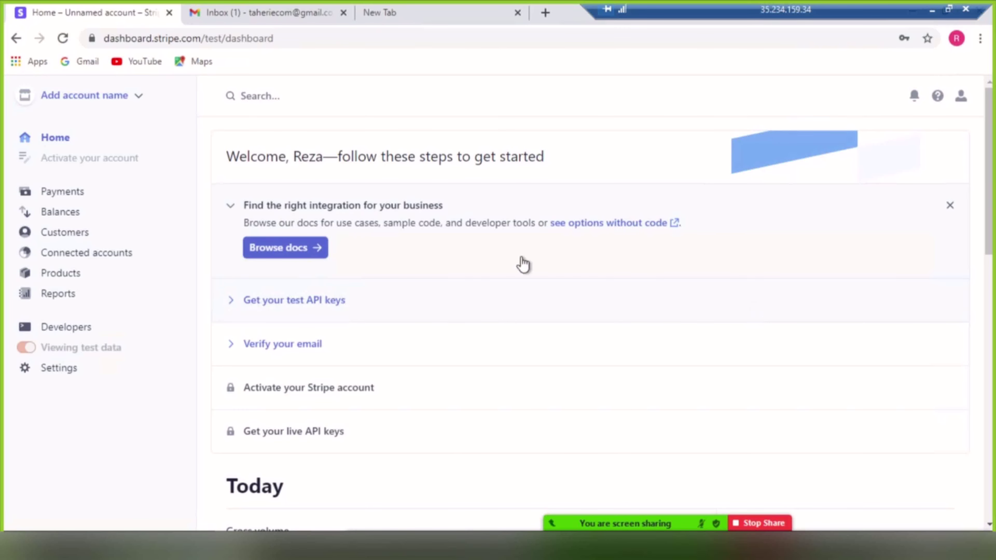
Open Stripe's verification email from the Gmail primary inbox.
left_click(266, 12)
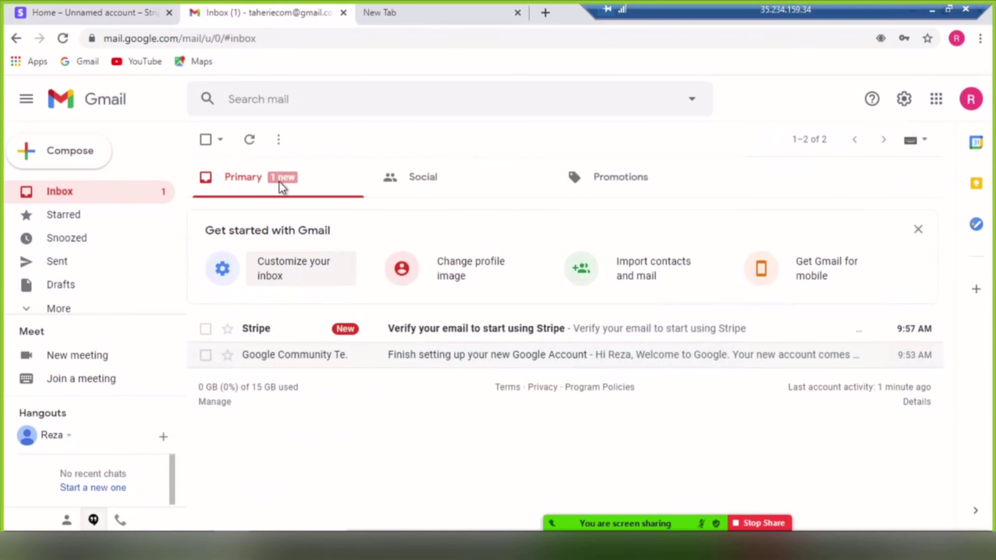
left_click(281, 186)
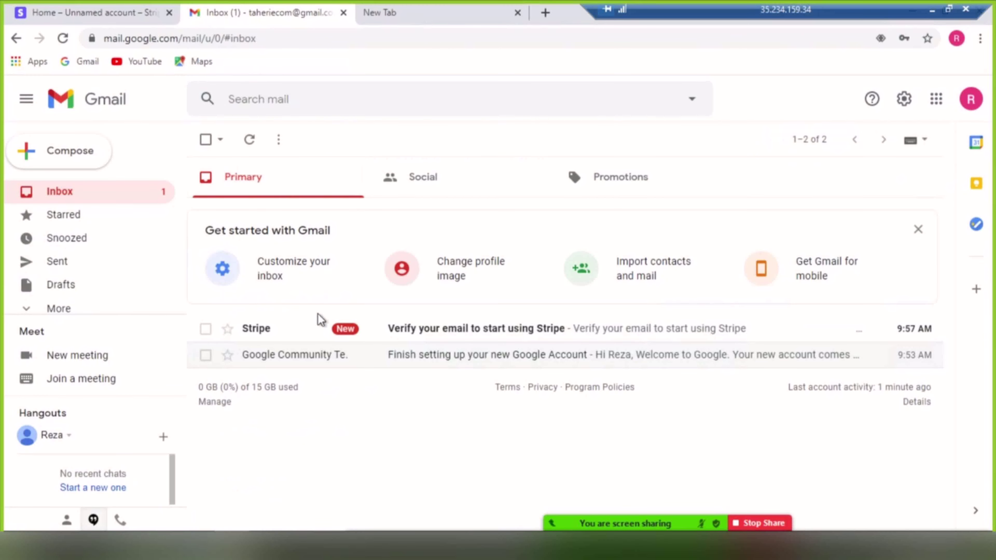
left_click(451, 332)
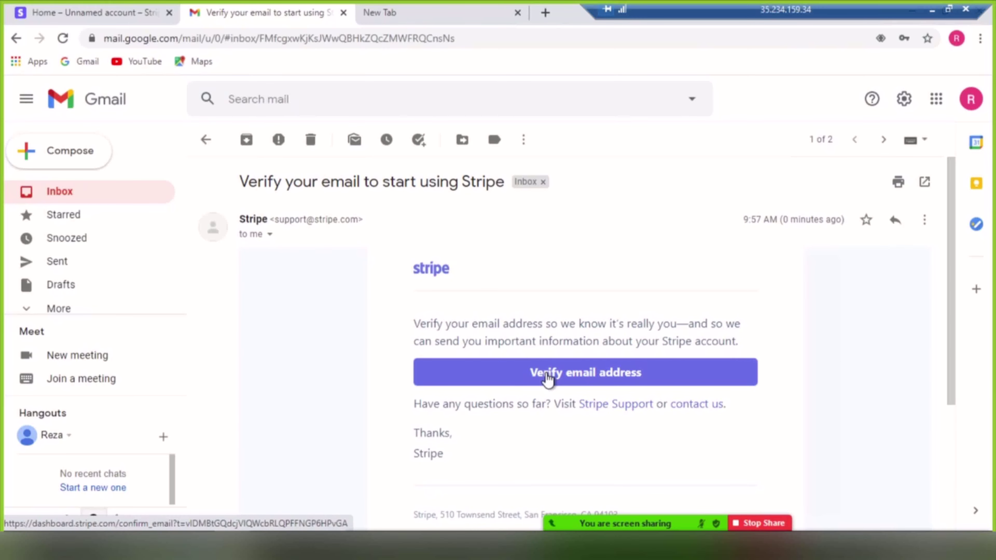
Verify the Stripe email address and close the Gmail and duplicate Stripe tabs.
left_click(565, 375)
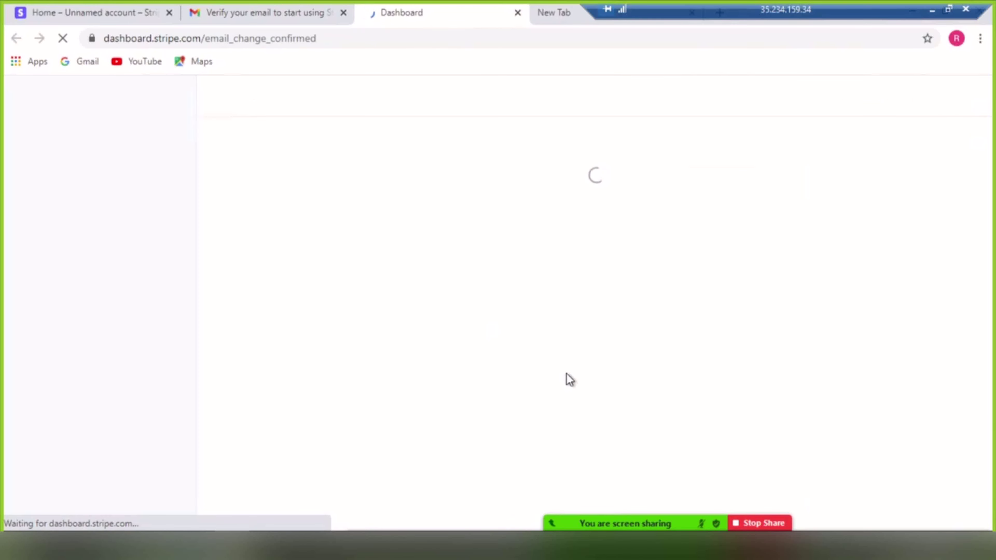
left_click(339, 17)
left_click(343, 12)
left_click(170, 12)
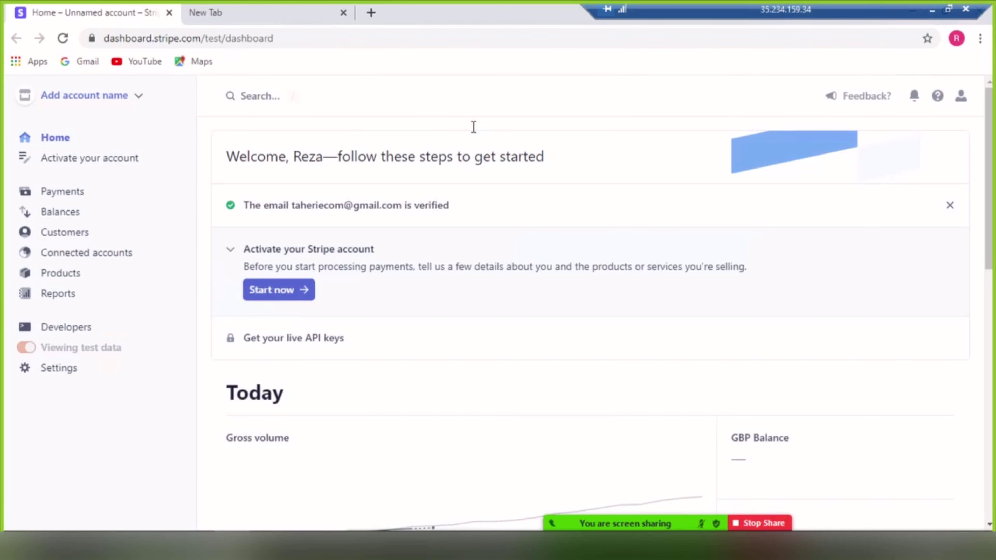
Start activation and submit a United Kingdom, Private Limited Company business structure.
left_click(275, 297)
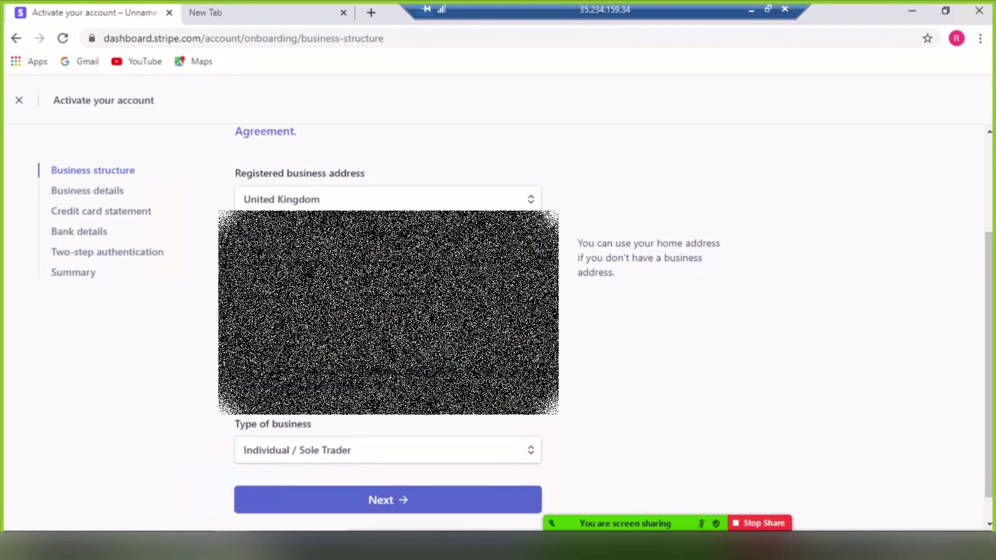
scroll(276, 494, "down", 1)
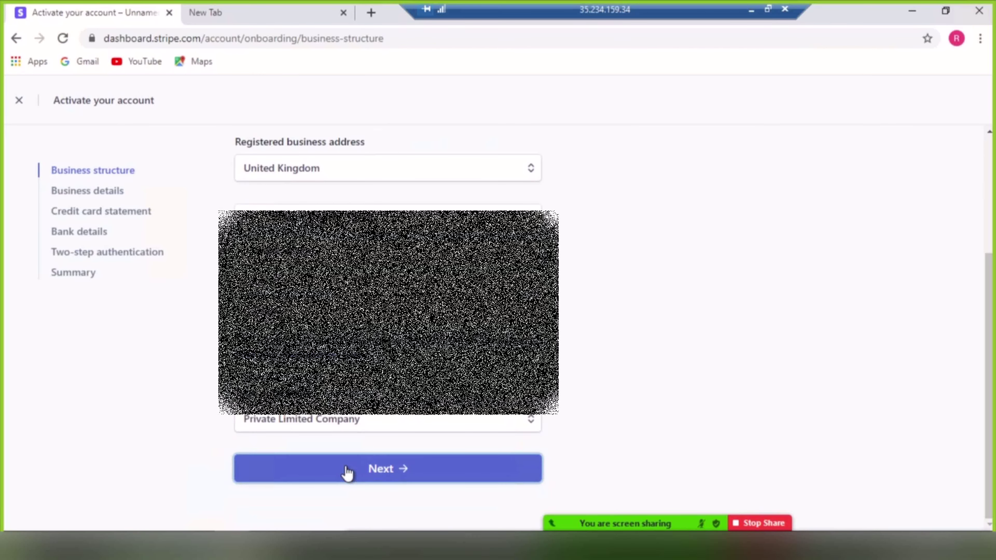
left_click(348, 471)
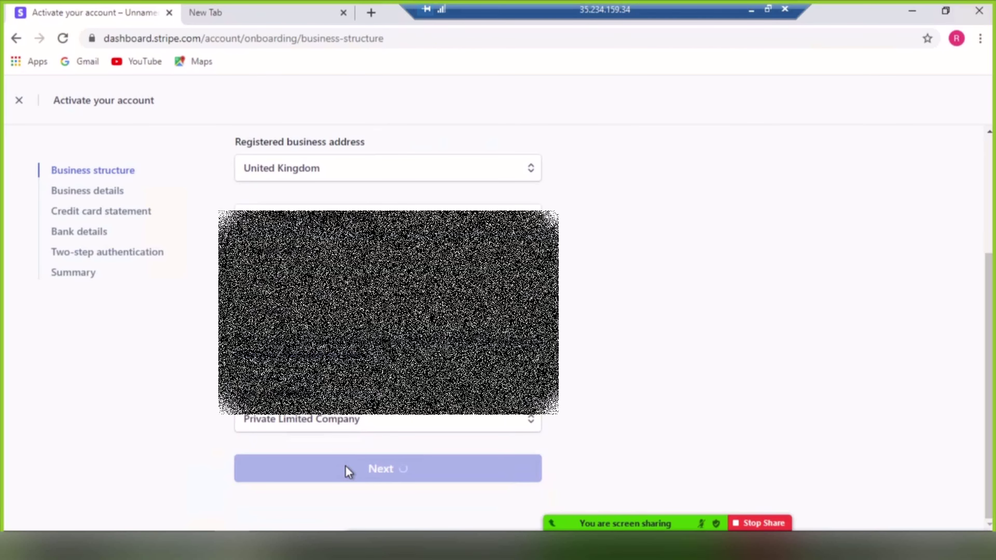
Enter 'Taheri Enterprises' as the legal business name and move to the Companies House number.
left_click(279, 273)
type("Ta")
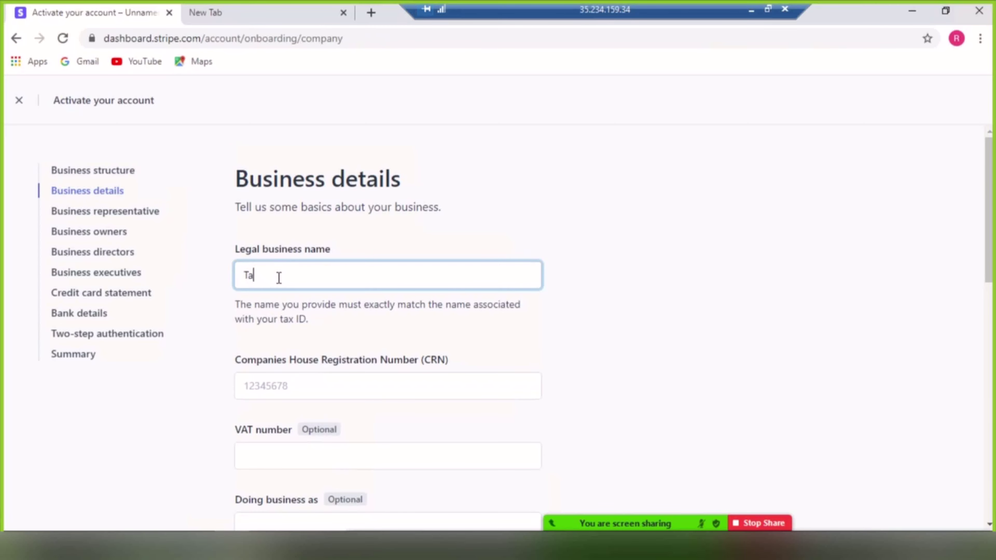
type("heri")
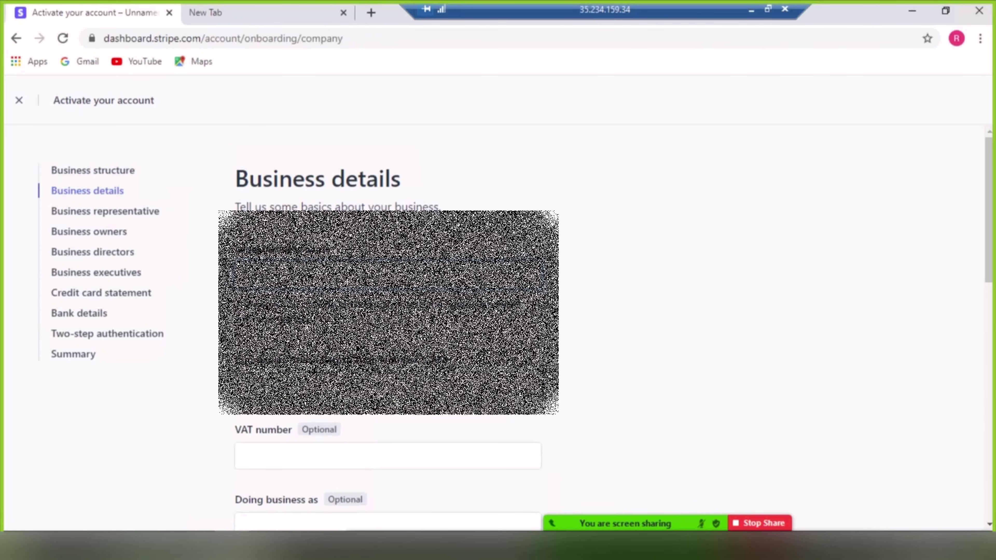
type(" Enterprises")
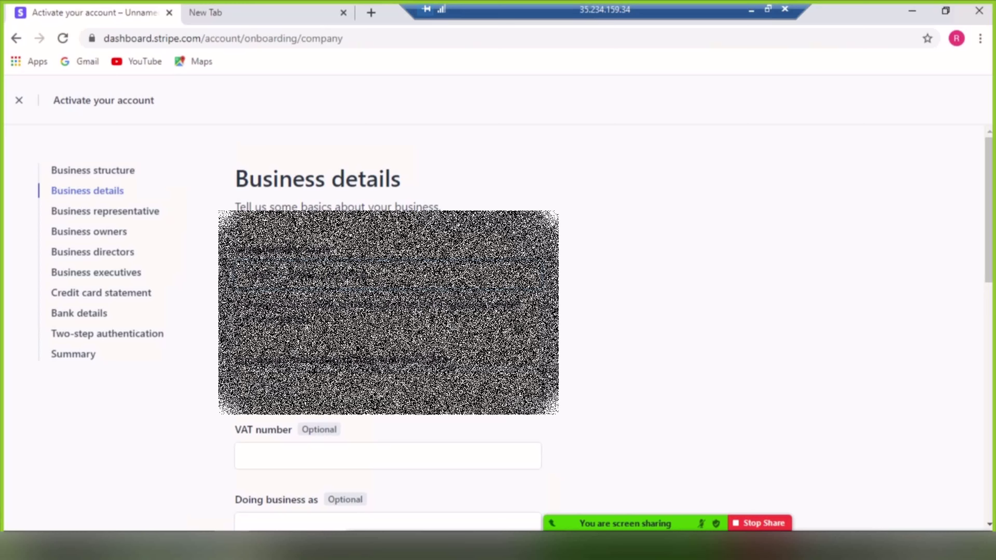
key("Tab")
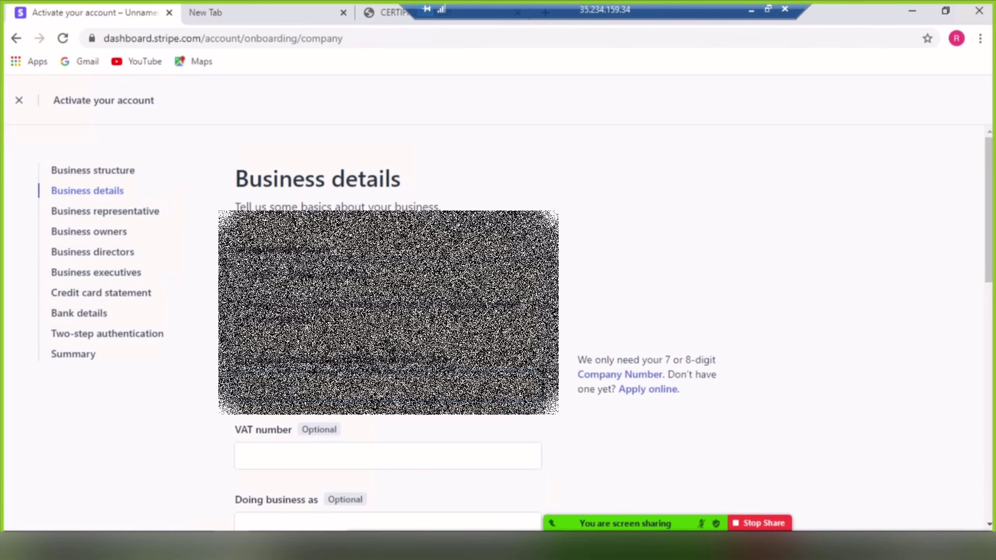
scroll(441, 440, "down", 10)
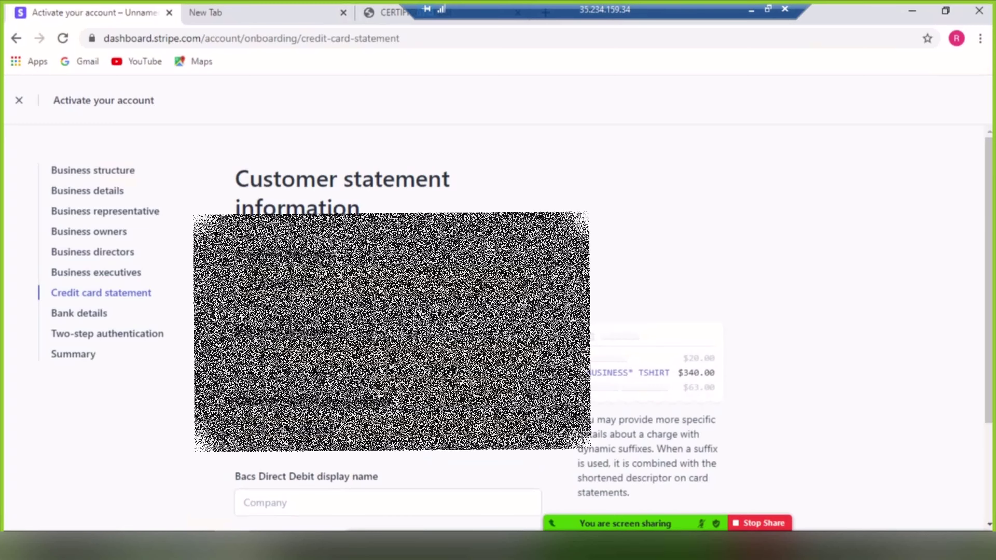
Go through the statement descriptor fields and continue to the Bank details step.
key("shift+Tab")
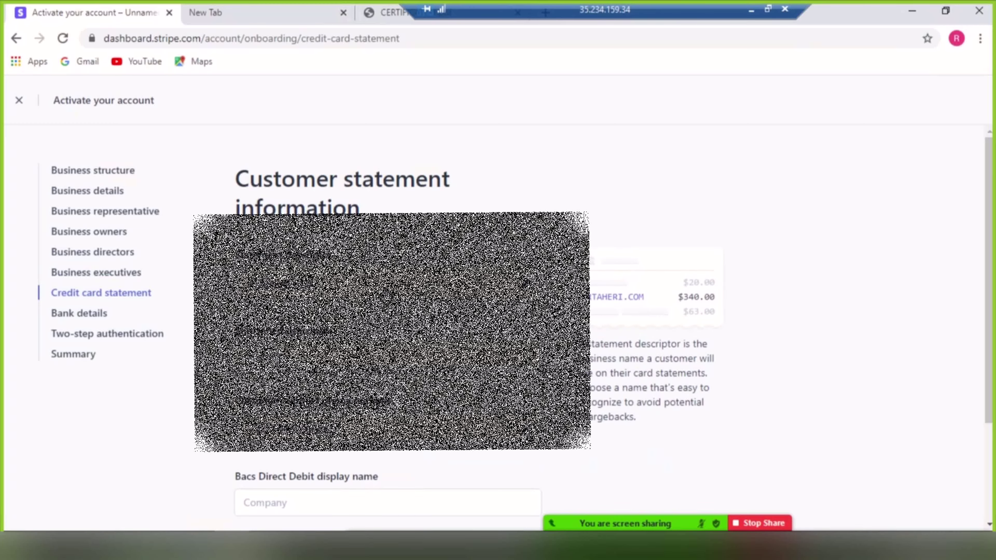
key("Tab")
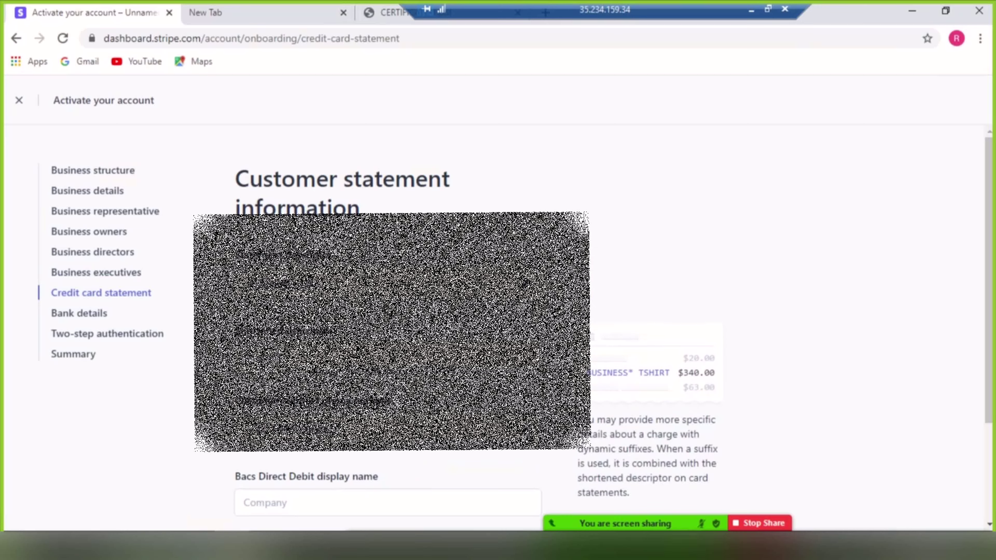
key("shift+Tab")
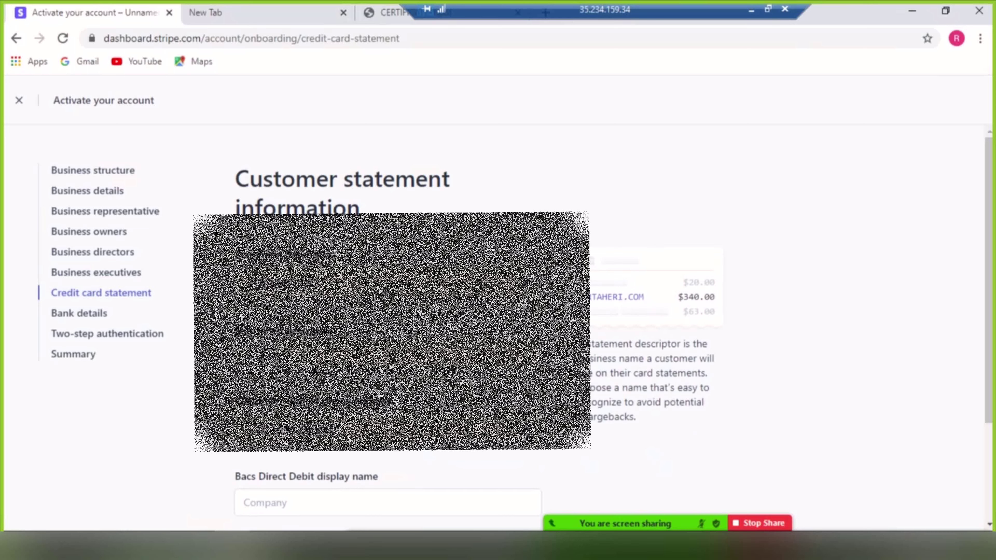
key("Return")
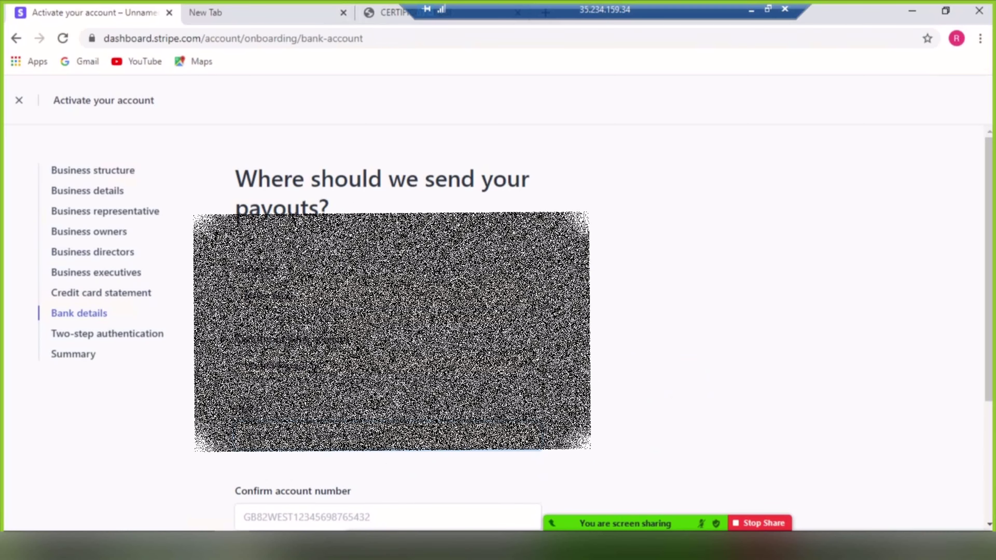
Choose authenticator-app two-step authentication and continue after scanning the QR code.
scroll(498, 314, "down", 5)
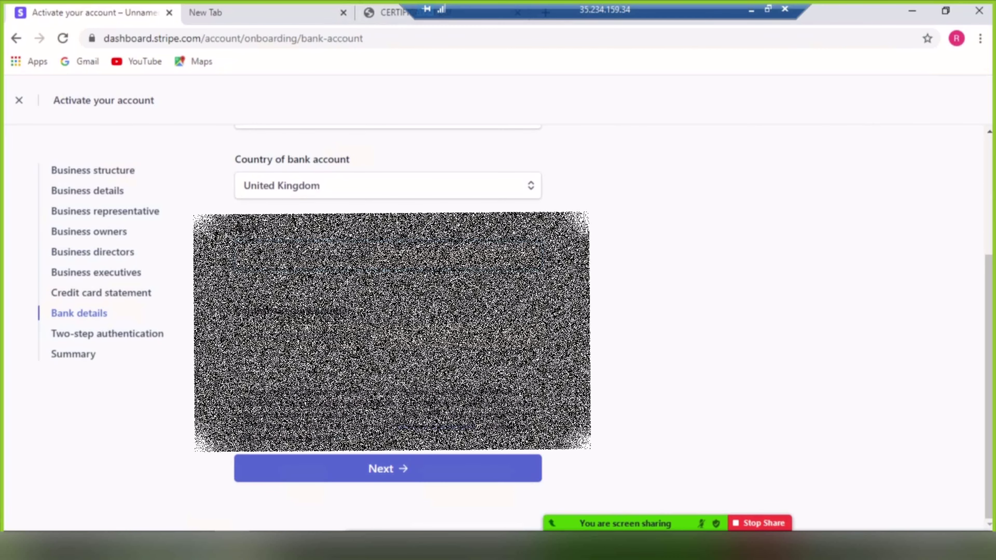
scroll(389, 439, "up", 2)
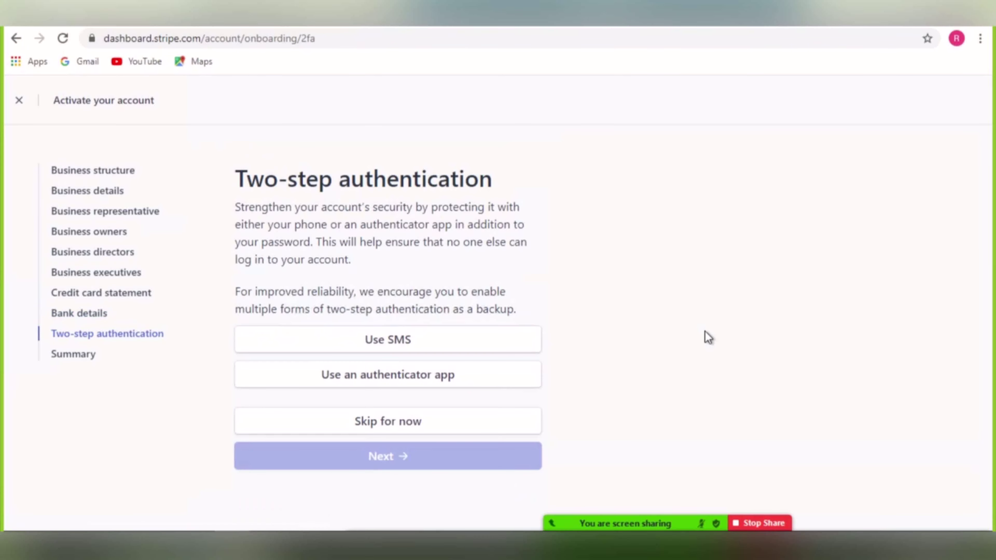
left_click(399, 378)
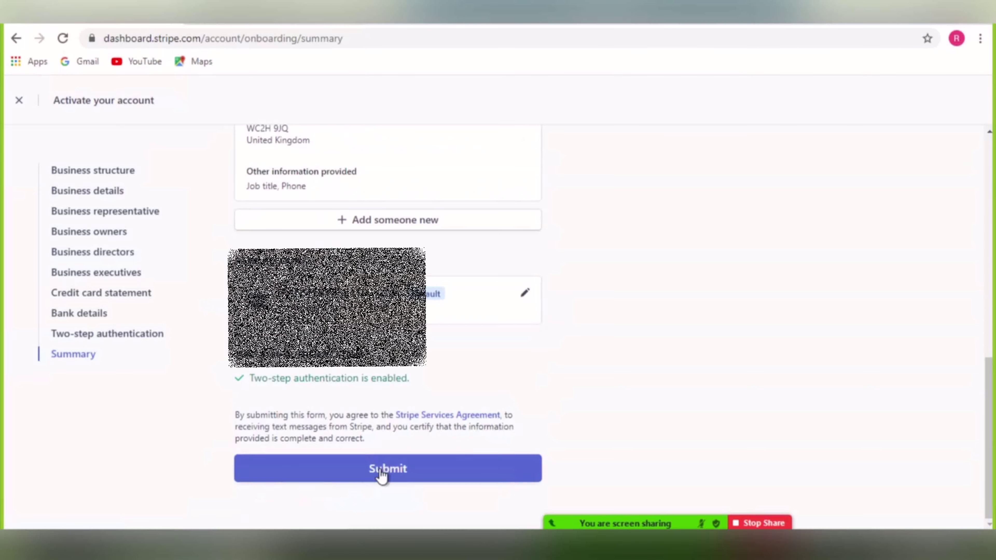
left_click(378, 473)
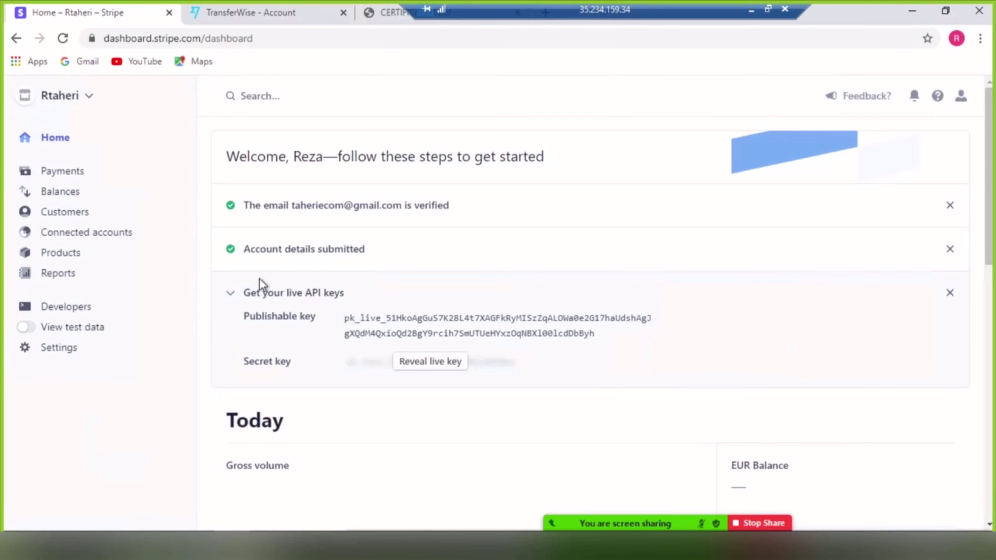
Scroll through the dashboard's Today and Reports overview, then back up to the live API keys.
scroll(383, 361, "down", 5)
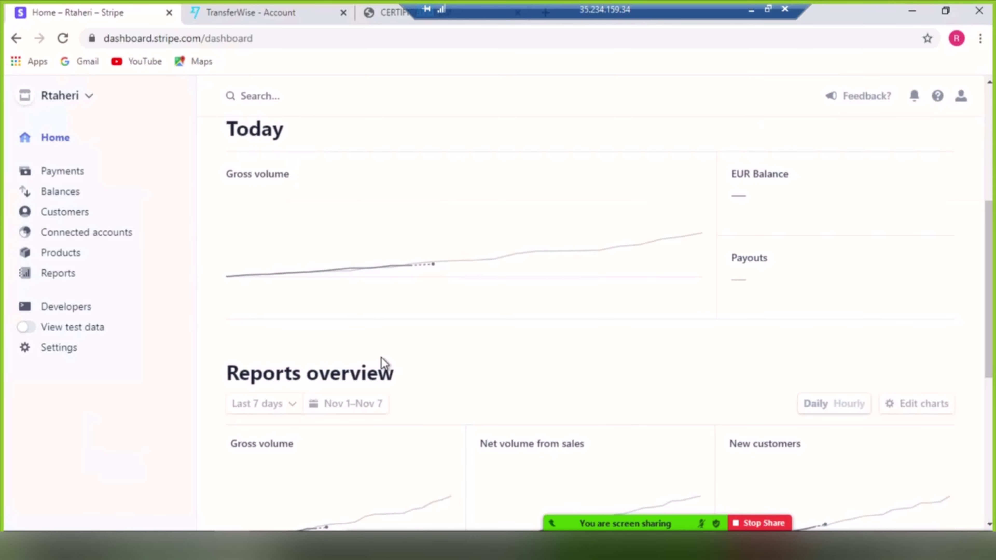
scroll(384, 363, "down", 5)
scroll(383, 363, "up", 10)
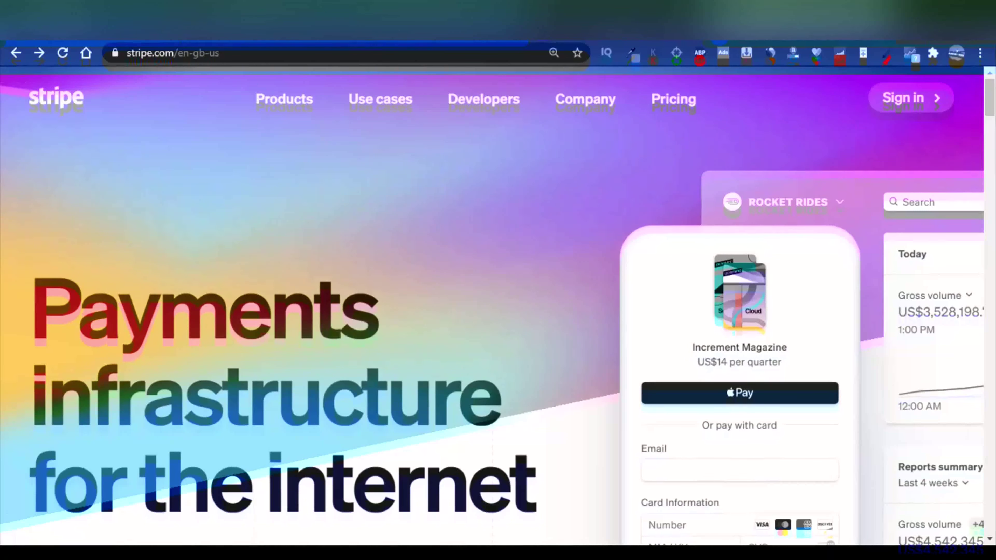
On the Stripe sign-in page, enter the account's e-mail address and its password.
left_click(467, 269)
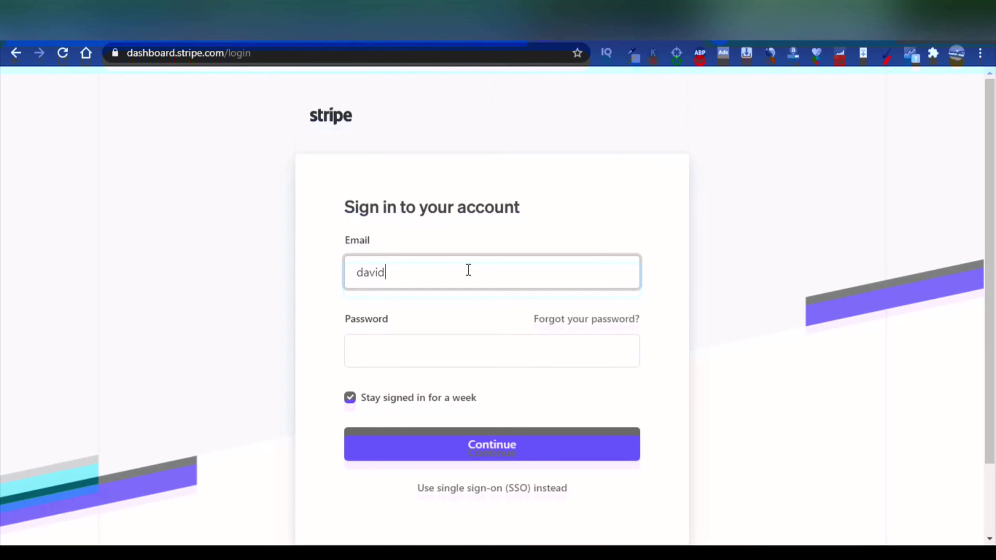
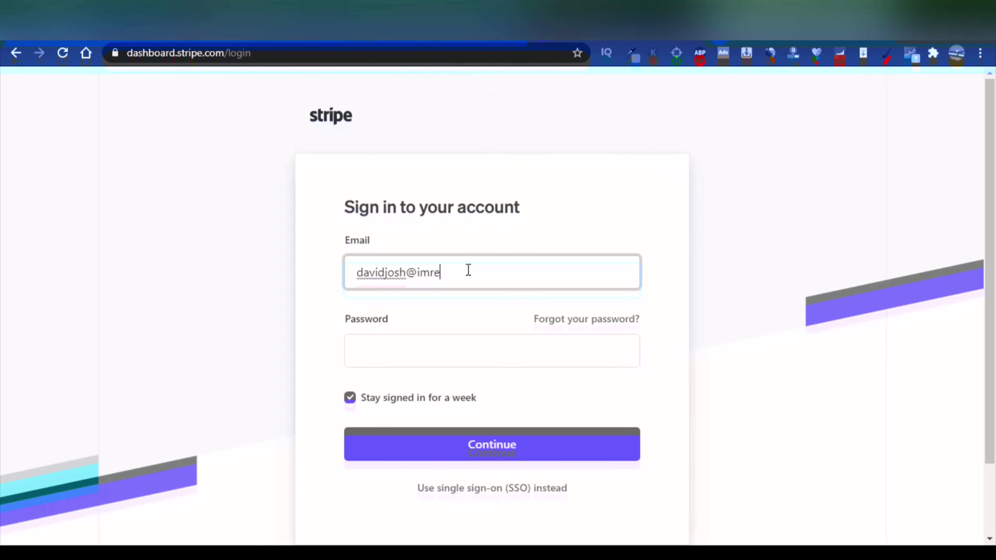
left_click(464, 346)
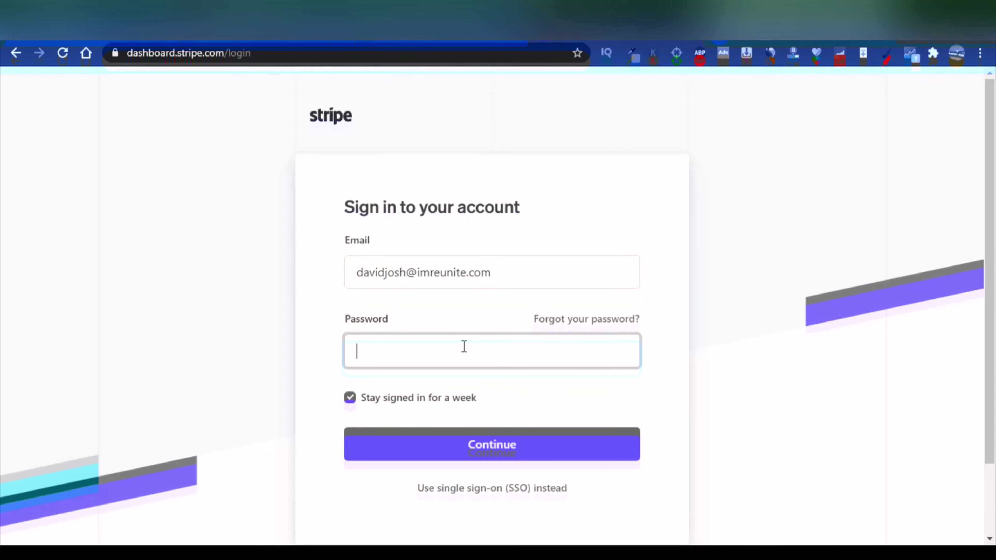
type("••••••••••••••••••••")
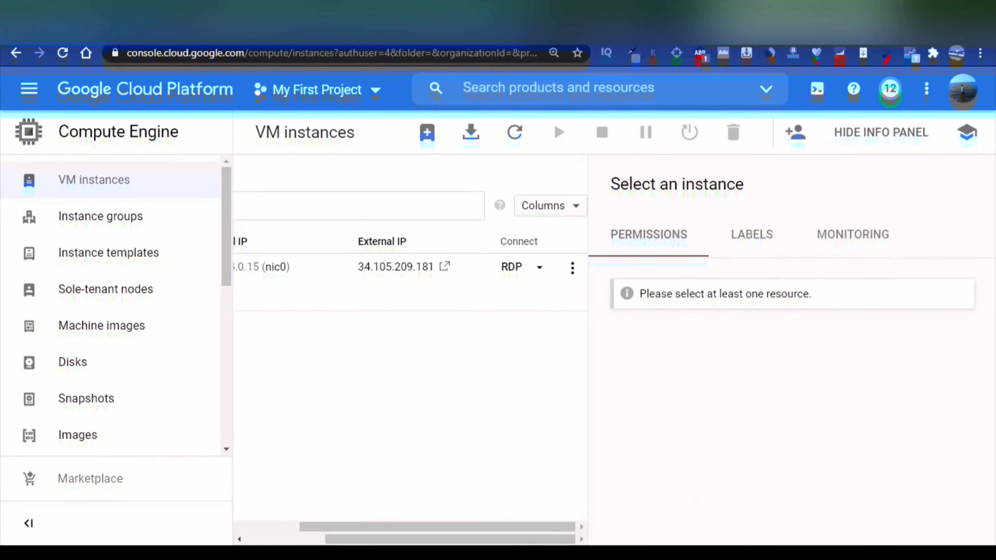
left_click(539, 270)
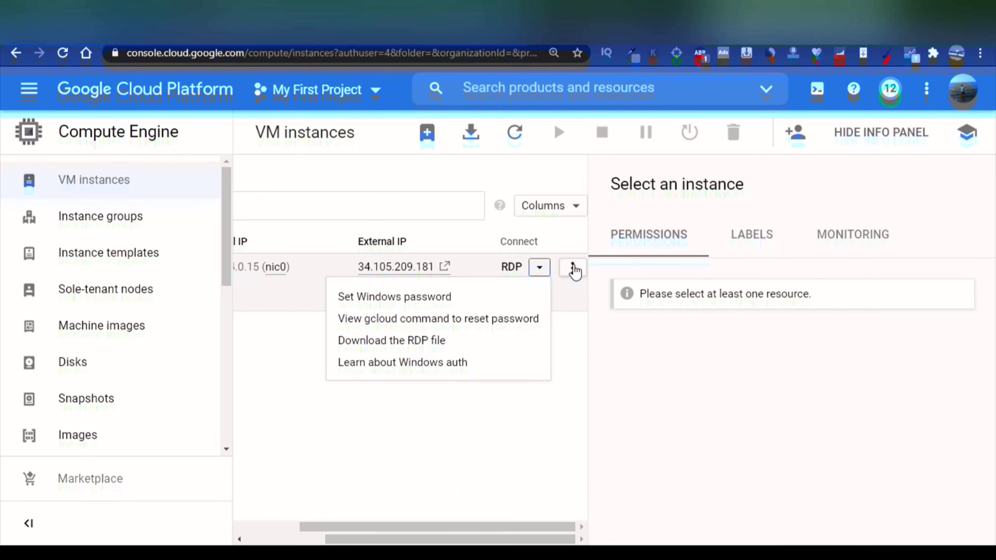
left_click(573, 268)
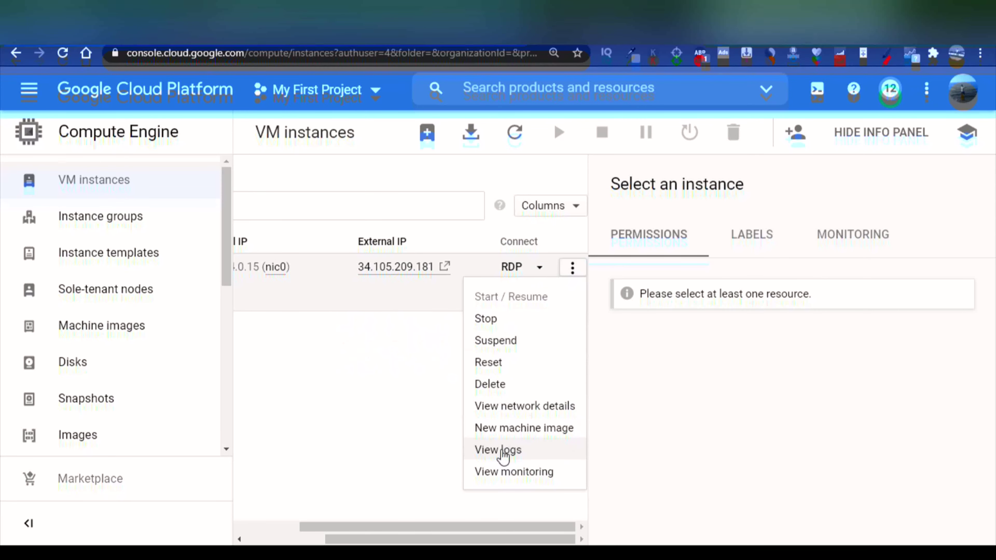
left_click(383, 381)
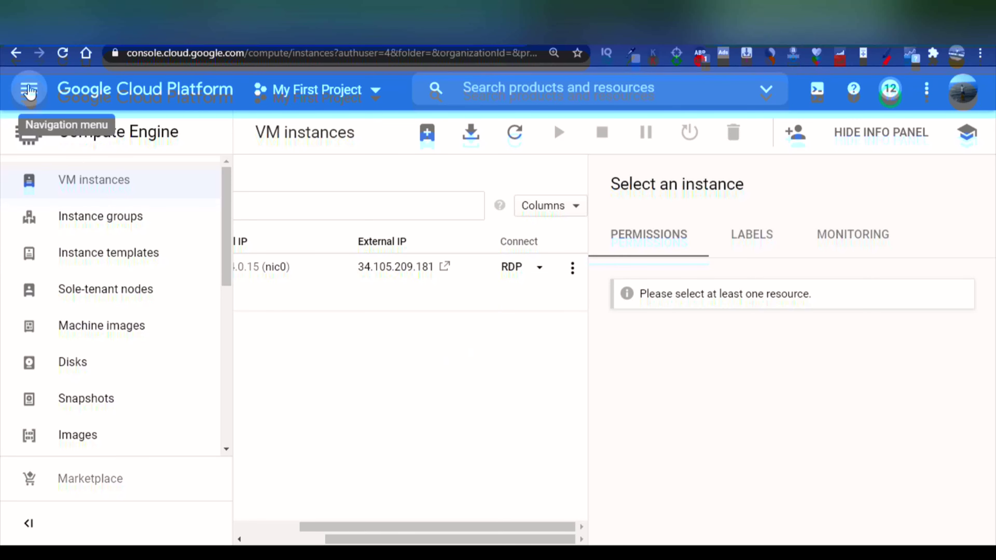
left_click(28, 91)
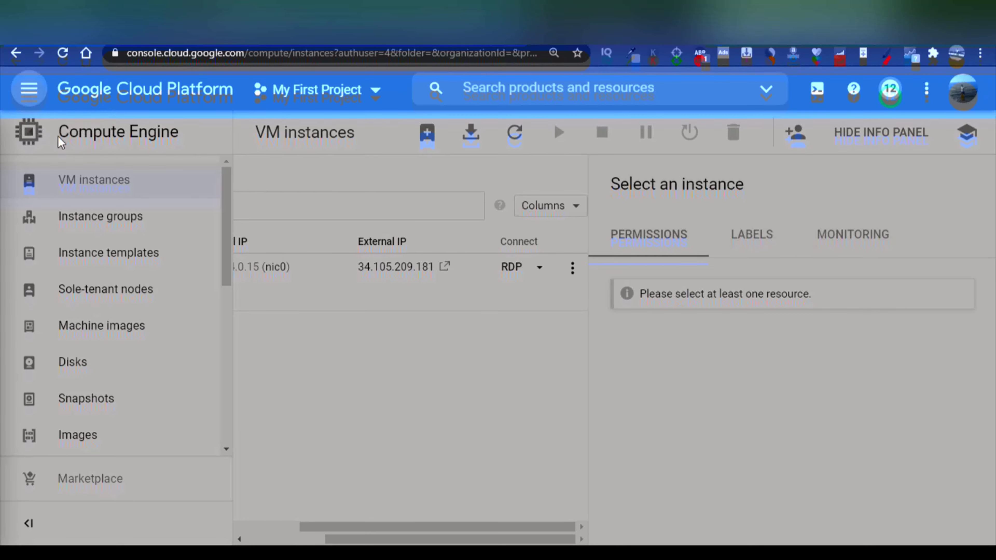
scroll(122, 276, "down", 9)
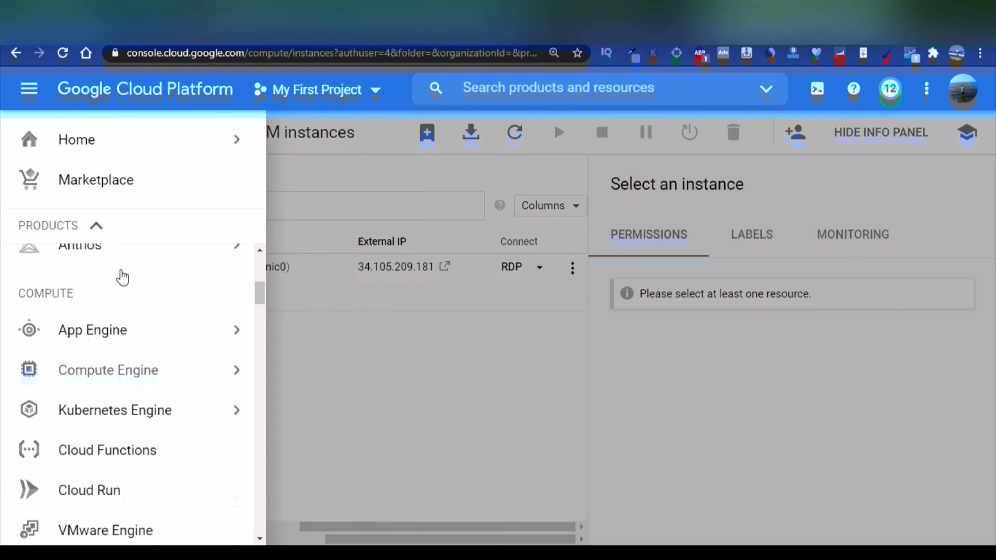
scroll(125, 283, "down", 2)
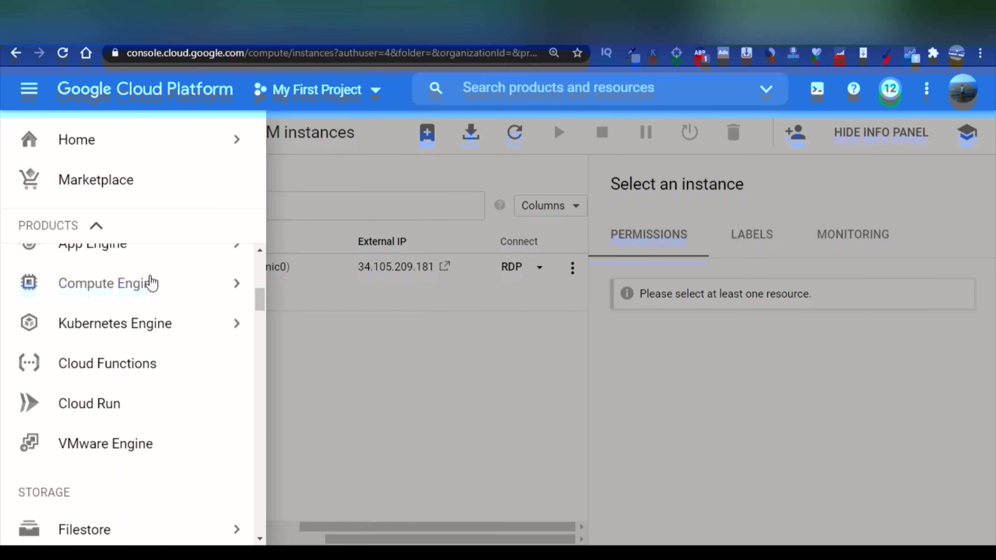
mouse_move(152, 283)
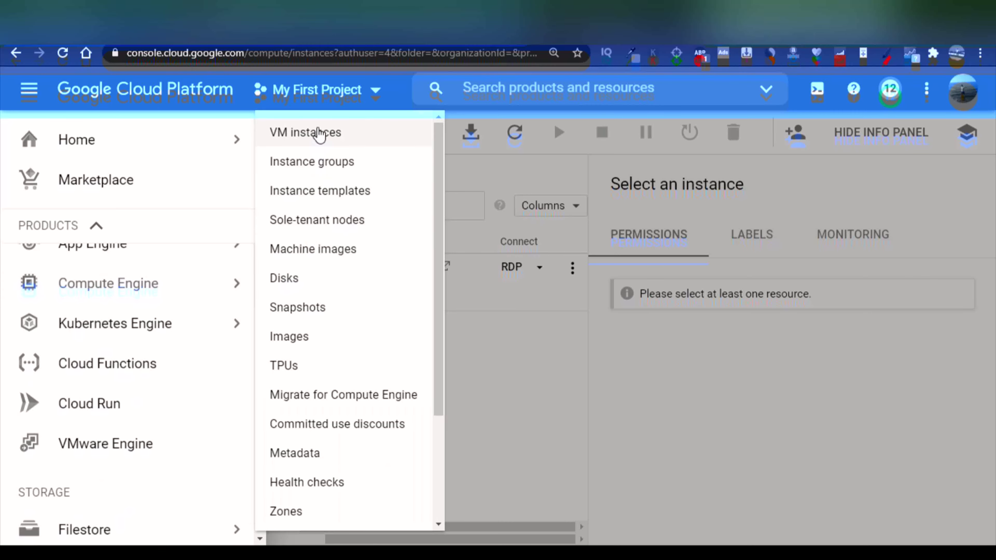
scroll(386, 150, "down", 3)
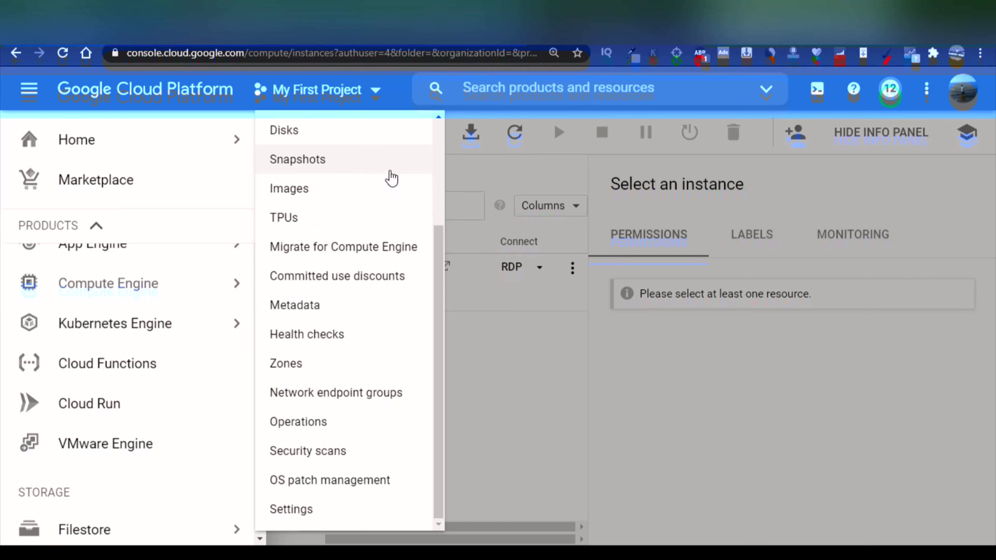
left_click(525, 374)
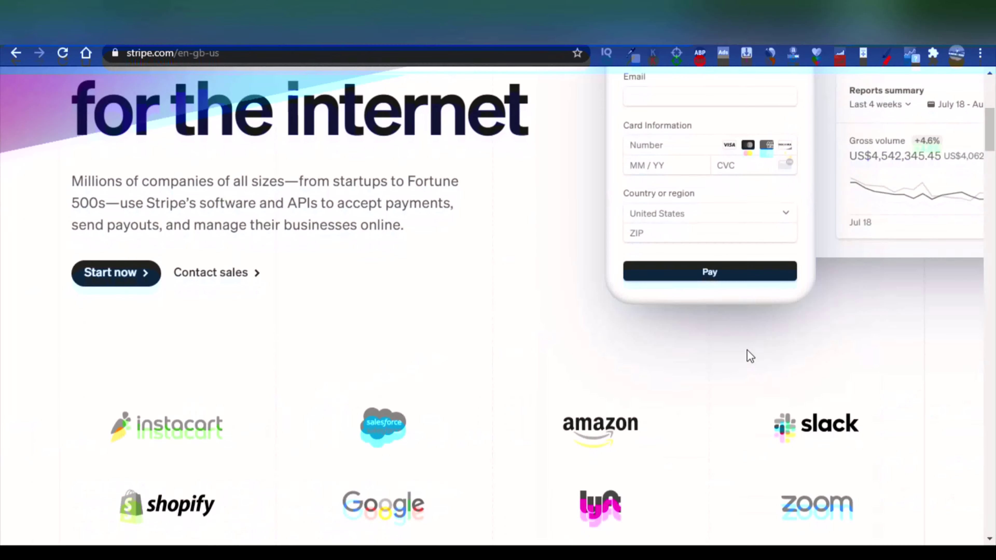
scroll(748, 356, "down", 10)
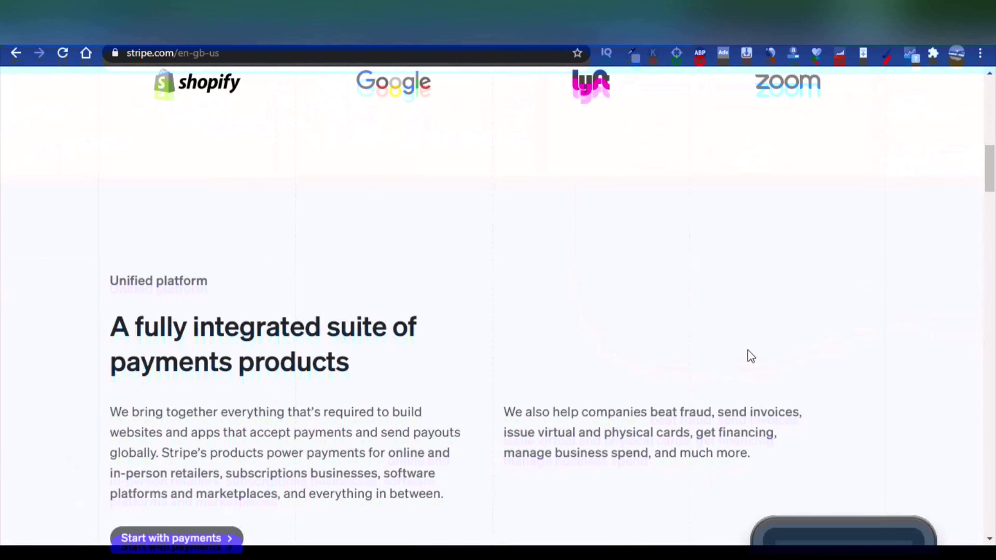
scroll(750, 356, "up", 1)
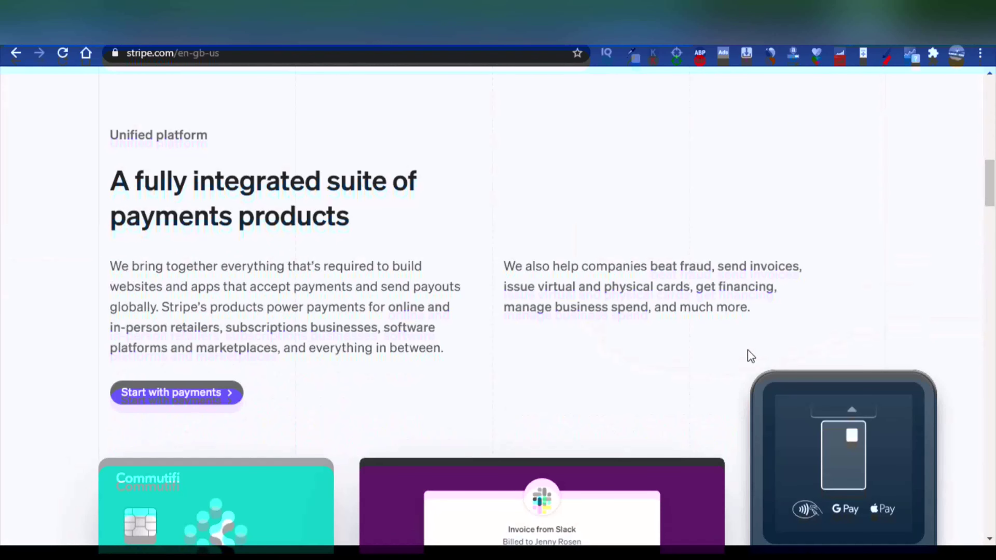
scroll(751, 356, "up", 3)
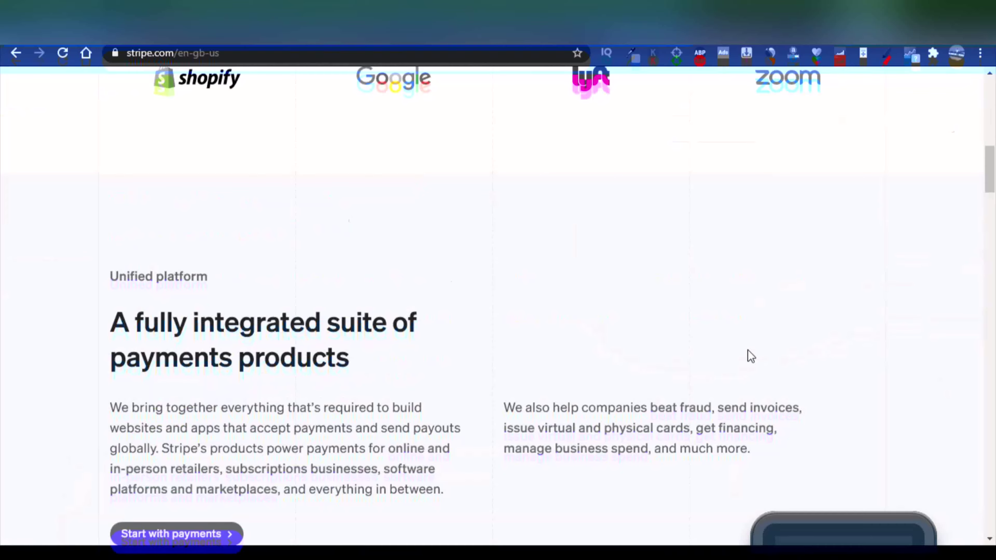
scroll(750, 356, "up", 7)
scroll(751, 356, "up", 7)
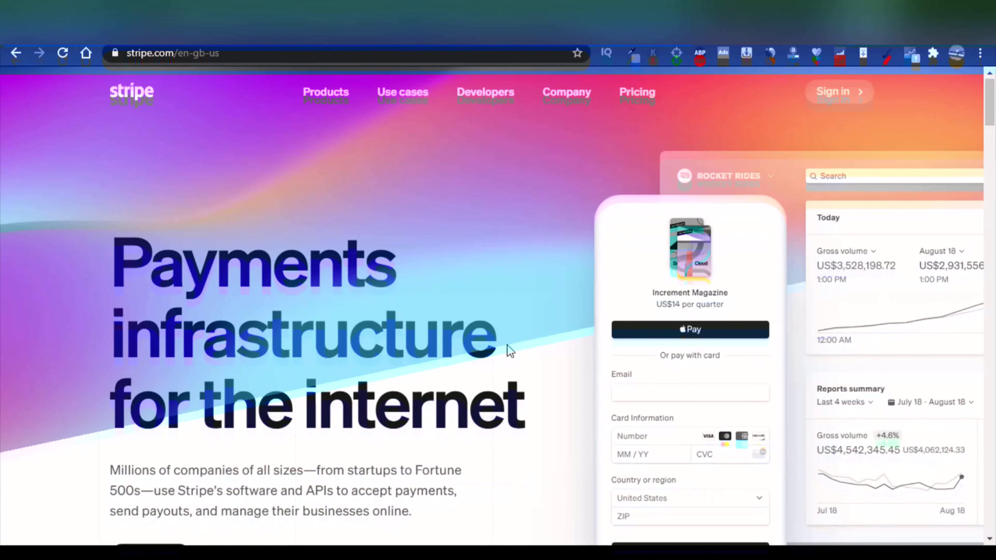